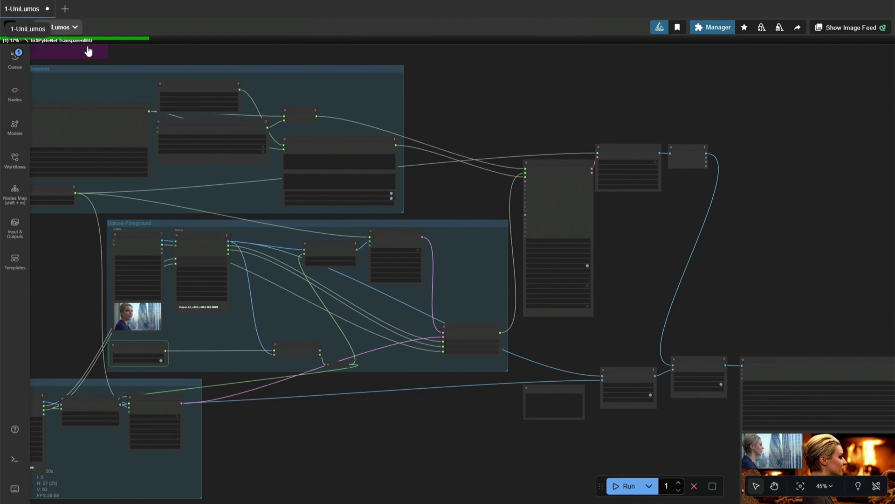
Step: Resume the video preview in the Video Combine node and view the relit result up close
drag(640, 416, 418, 292)
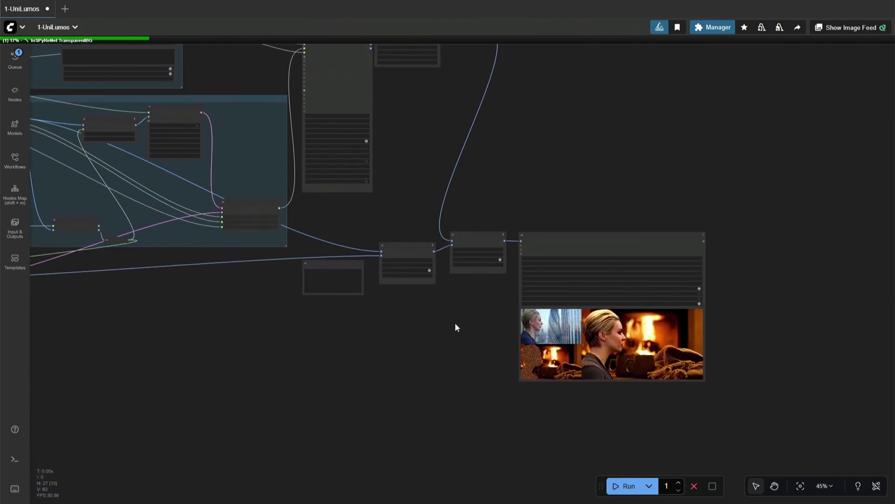
scroll(497, 358, up, 5)
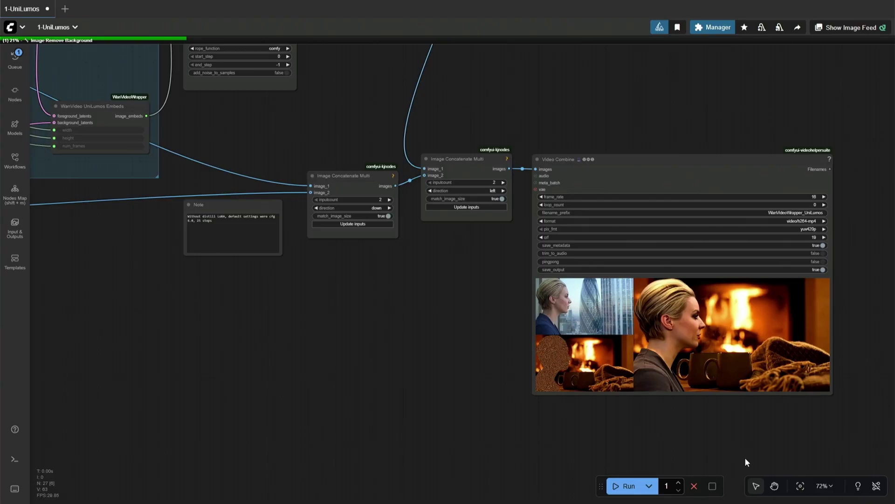
scroll(599, 367, right, 3)
right_click(575, 369)
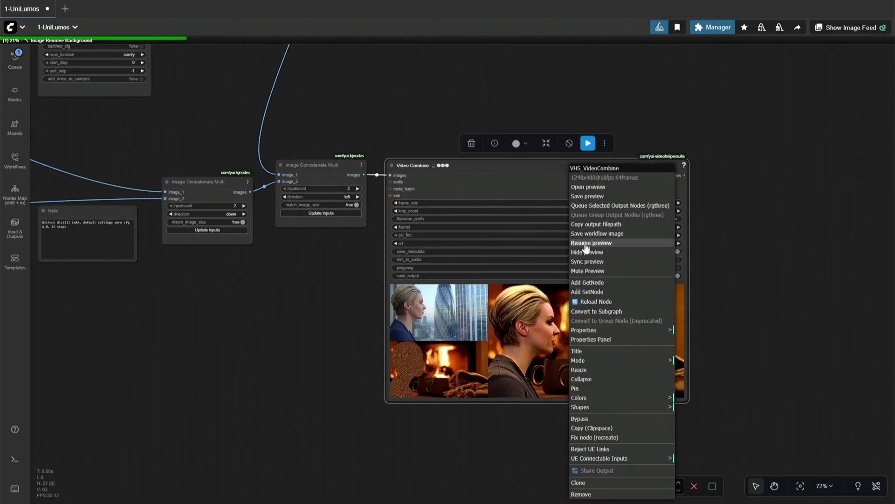
click(587, 246)
scroll(316, 351, up, 4)
drag(338, 354, 213, 356)
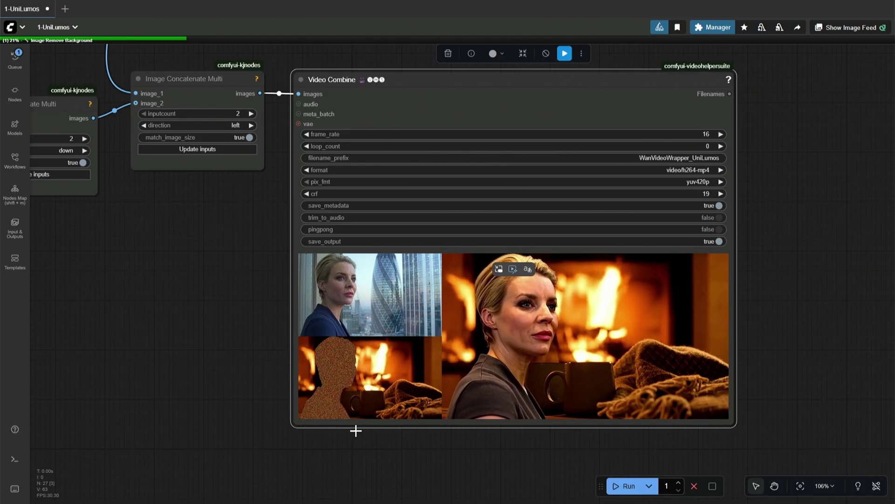
click(324, 465)
scroll(323, 465, up, 2)
scroll(323, 466, down, 3)
Step: Examine the bypassed WanVideo Torch Compile Settings node above the Files-Required group
drag(235, 347, 653, 401)
drag(309, 401, 495, 432)
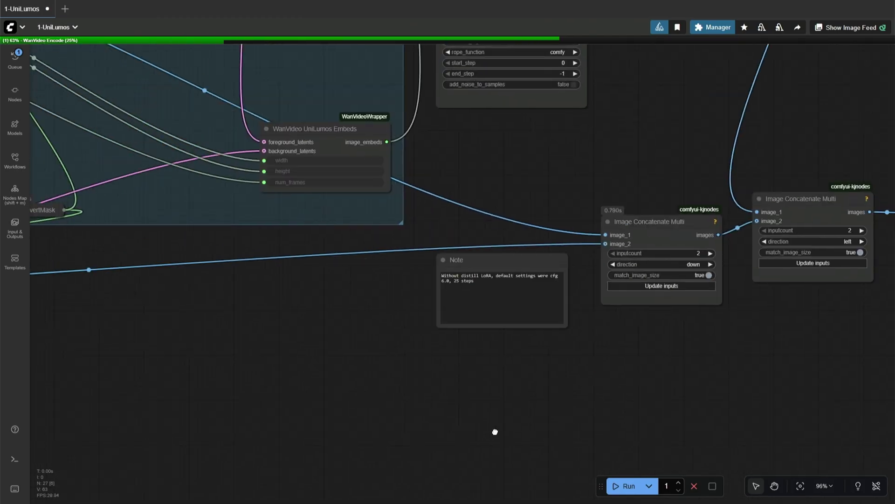
scroll(495, 431, down, 2)
drag(260, 393, 686, 472)
scroll(686, 472, down, 4)
drag(216, 301, 203, 498)
scroll(363, 177, up, 8)
drag(438, 192, 621, 204)
scroll(480, 191, up, 3)
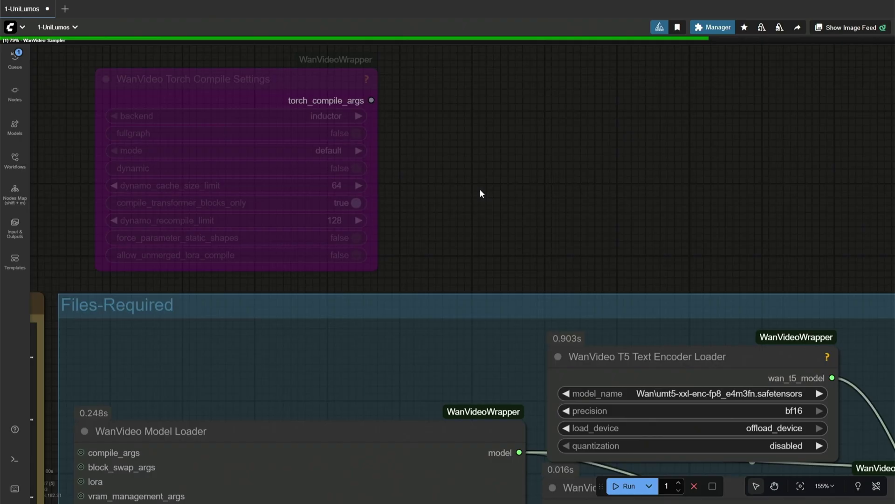
scroll(481, 191, up, 1)
Step: Try to link the torch_compile_args output of WanVideo Torch Compile Settings towards the WanVideo Model Loader
click(357, 205)
drag(434, 247, 480, 271)
scroll(497, 285, down, 4)
drag(431, 165, 489, 210)
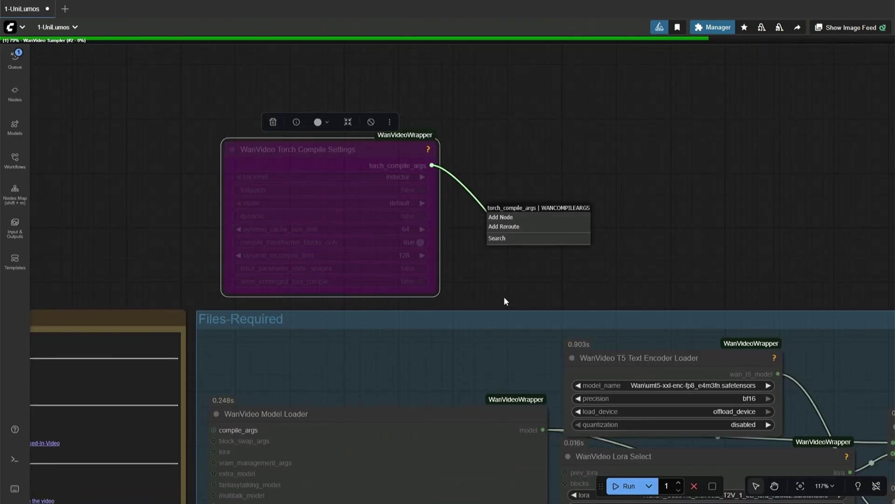
click(470, 308)
Step: Set attention_mode in the WanVideo Model Loader to sageattn_compiled and check the sampling progress in the console
drag(483, 273, 483, 149)
scroll(483, 148, down, 3)
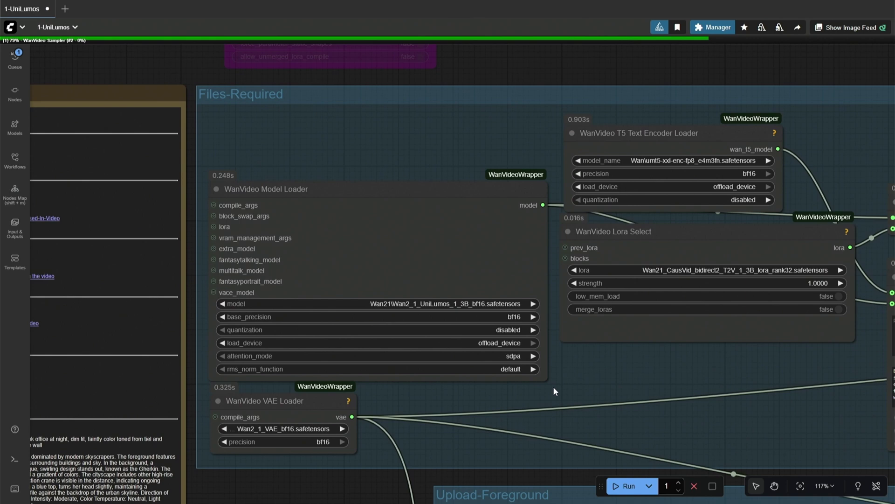
scroll(537, 345, up, 3)
click(478, 348)
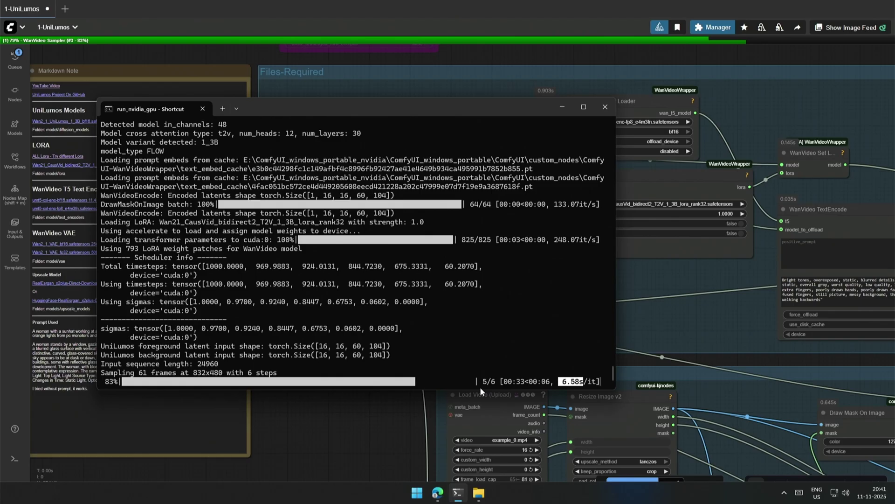
click(311, 422)
scroll(311, 421, down, 2)
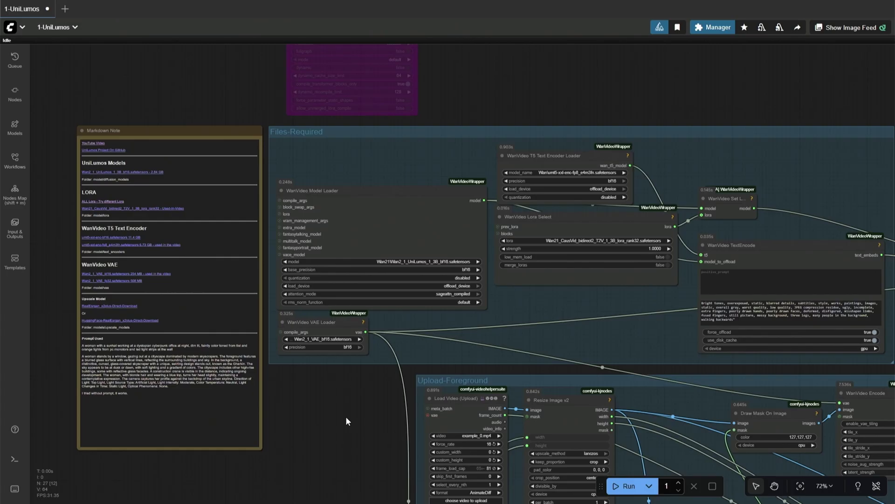
Step: Enter the positive prompt "a woman looking" in the WanVideo TextEncode node and run the workflow
drag(346, 417, 130, 312)
scroll(178, 329, down, 2)
drag(695, 403, 368, 294)
drag(596, 383, 363, 292)
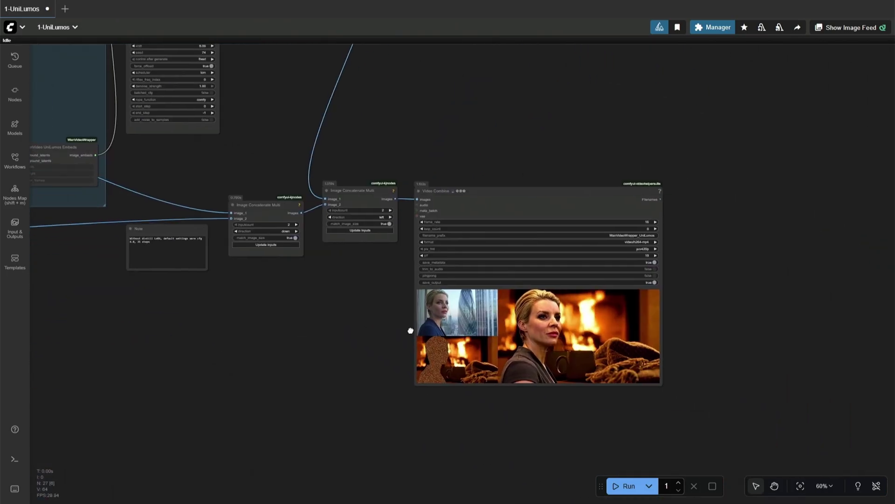
scroll(409, 329, down, 1)
drag(186, 140, 667, 371)
scroll(644, 358, up, 8)
scroll(498, 308, up, 3)
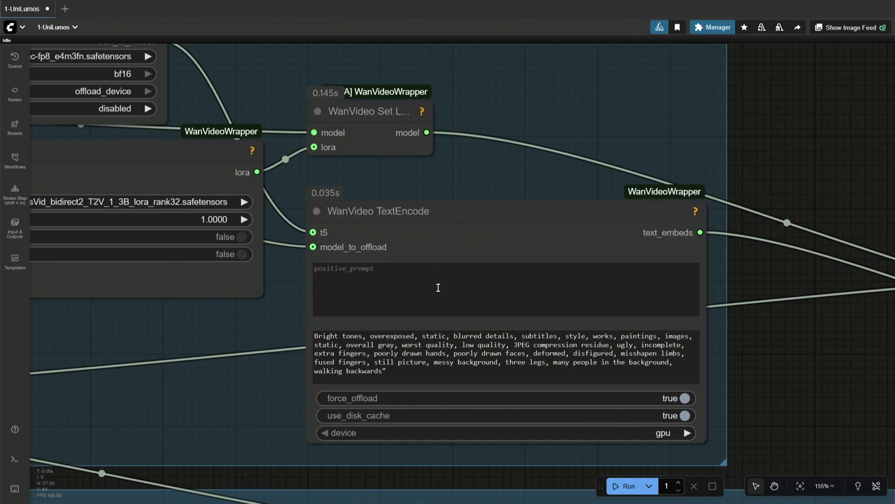
click(438, 288)
text(a woman looking)
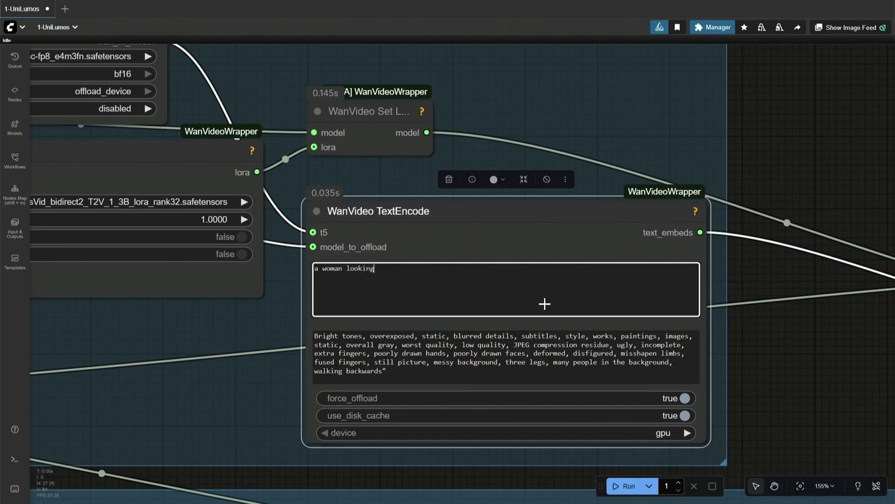
click(780, 281)
click(610, 487)
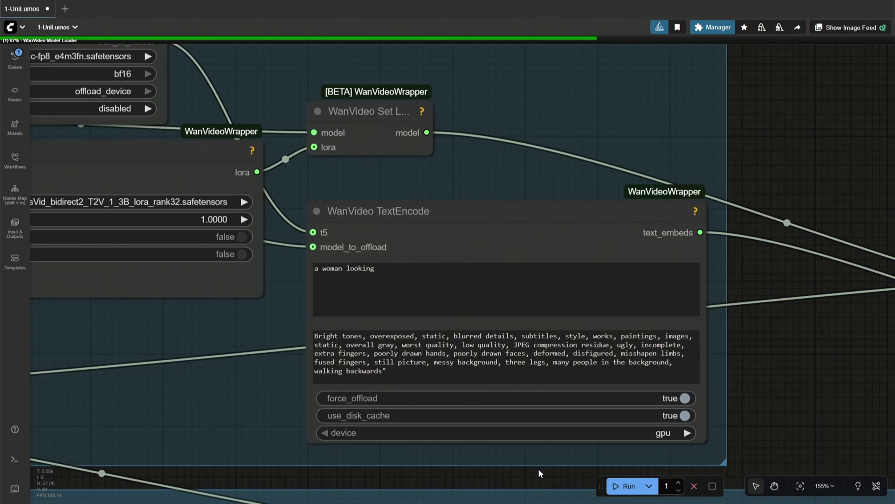
Step: Check the run's execution time in the console and examine the new video in the Video Combine node
scroll(262, 398, down, 2)
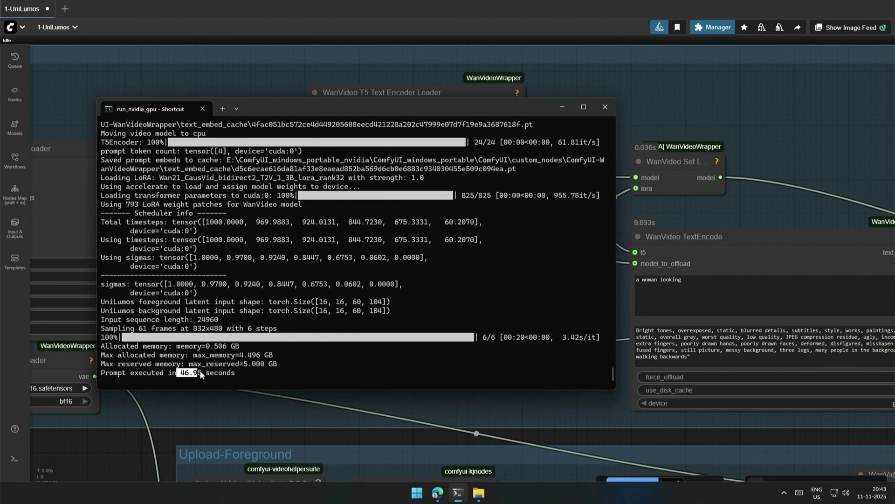
click(247, 371)
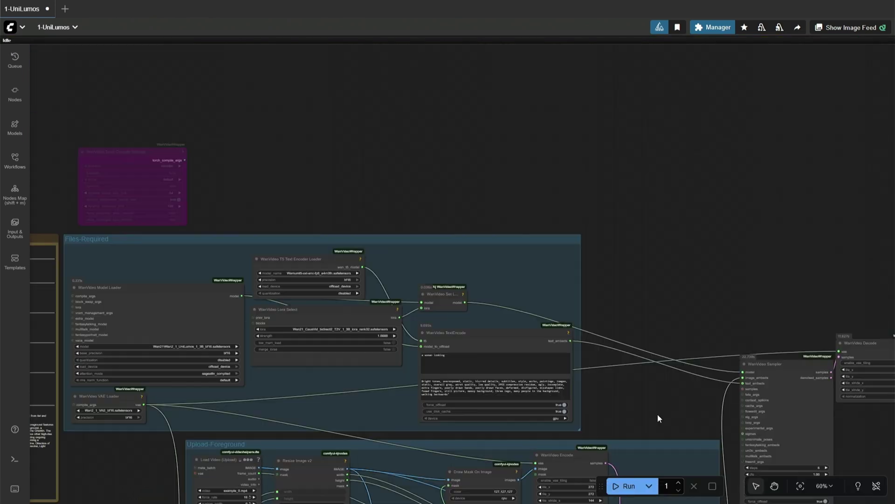
scroll(231, 257, up, 4)
drag(501, 460, 367, 184)
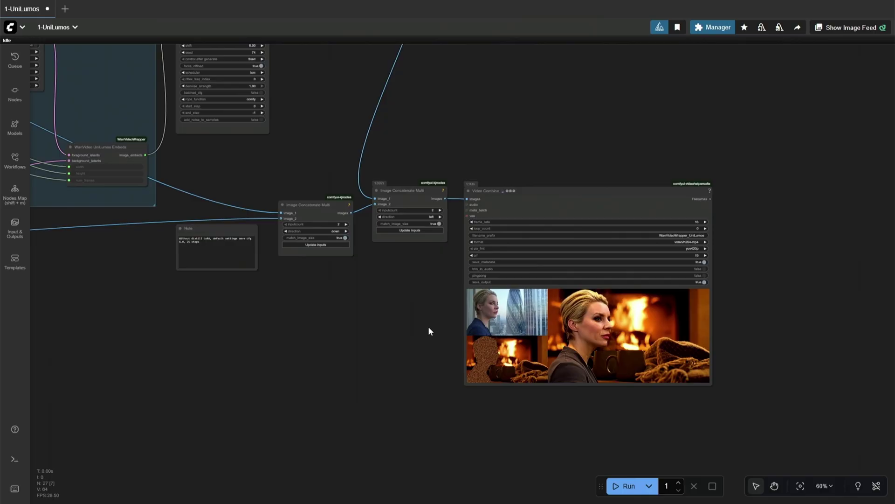
scroll(441, 335, up, 4)
scroll(439, 334, up, 2)
drag(424, 331, 445, 385)
scroll(276, 346, down, 3)
scroll(375, 368, down, 2)
Step: Examine the WanVideo Model Loader settings and the model download links and folders in the Markdown Note
drag(259, 379, 432, 446)
drag(260, 424, 505, 452)
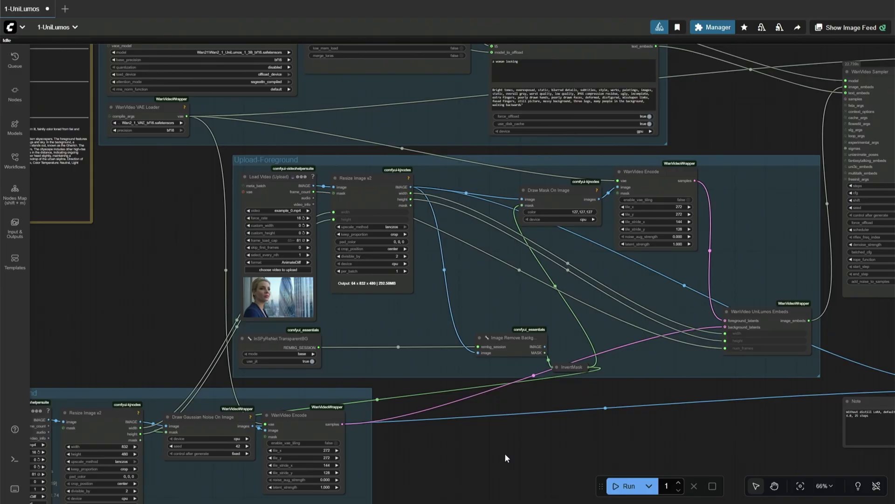
scroll(505, 452, down, 2)
scroll(234, 286, up, 10)
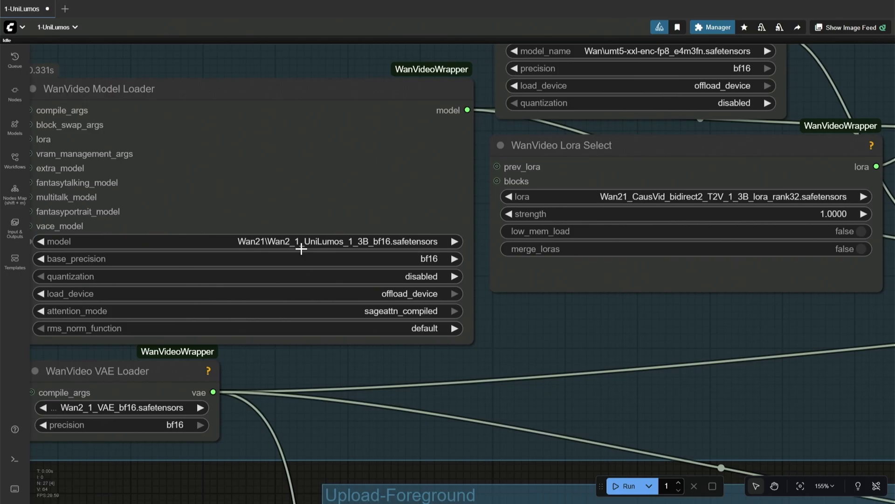
scroll(300, 249, down, 3)
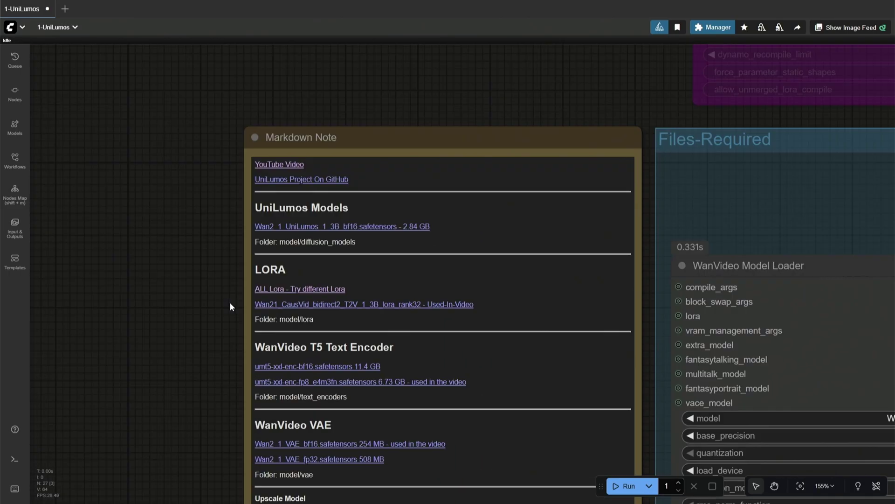
scroll(230, 301, up, 2)
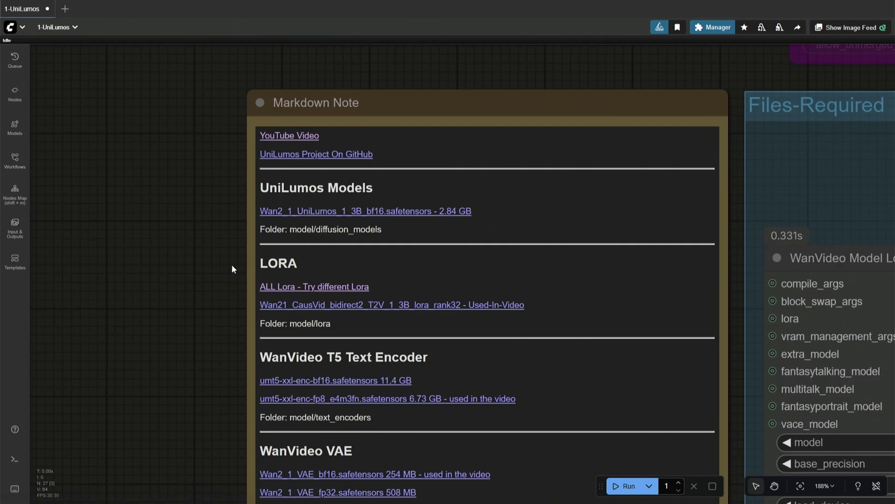
drag(228, 333, 93, 179)
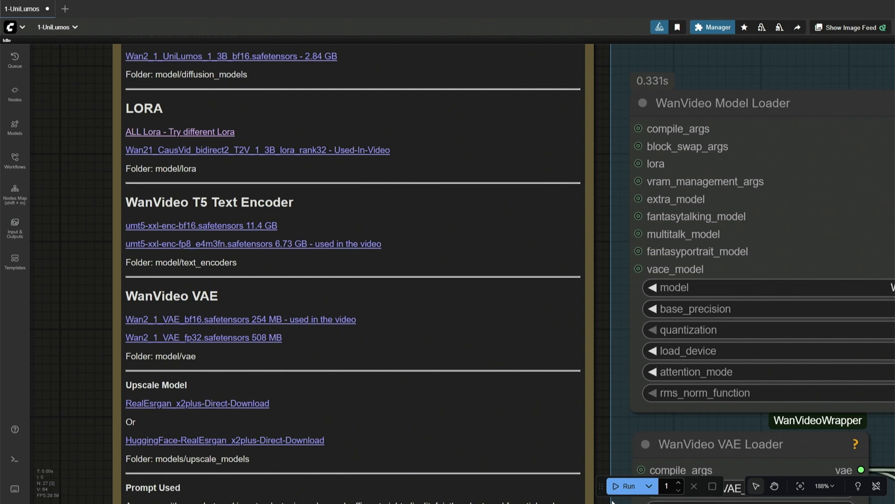
Step: Review the files chosen in the Model Loader, VAE Loader and T5 Text Encoder Loader against the note's links
scroll(612, 444, down, 3)
drag(597, 445, 165, 340)
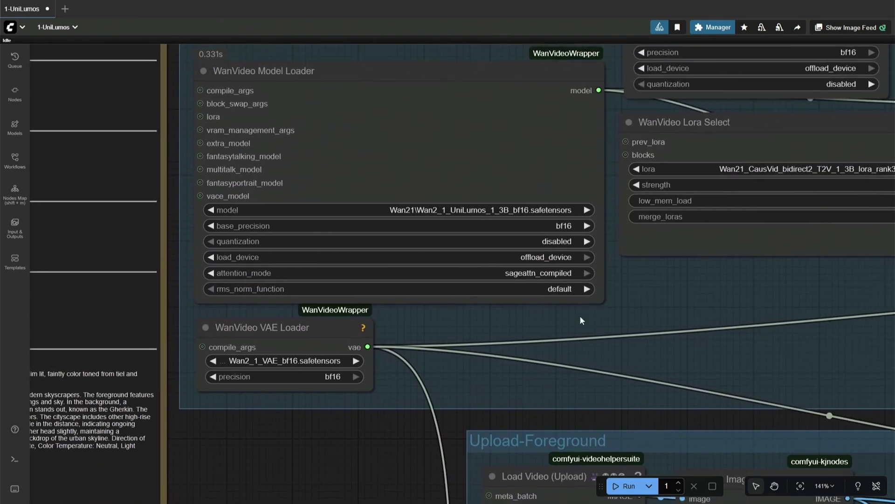
scroll(580, 319, up, 1)
drag(494, 319, 526, 407)
scroll(534, 404, down, 2)
drag(694, 404, 486, 420)
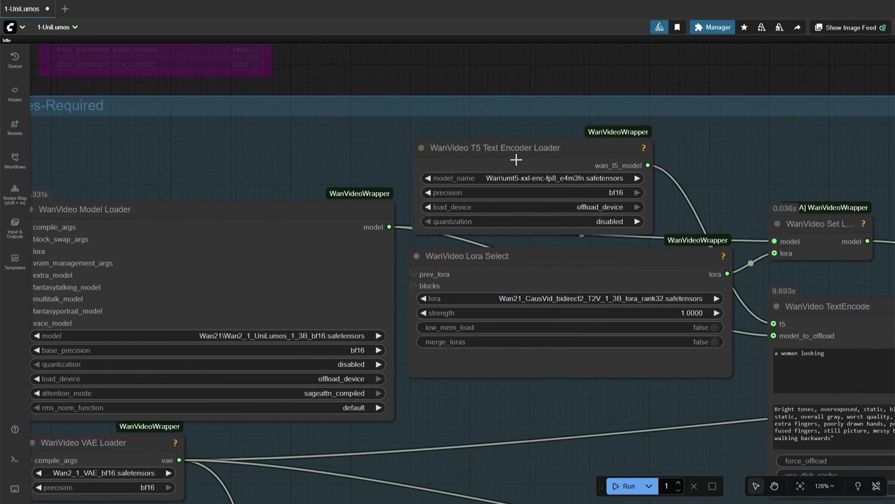
click(518, 151)
scroll(524, 194, up, 4)
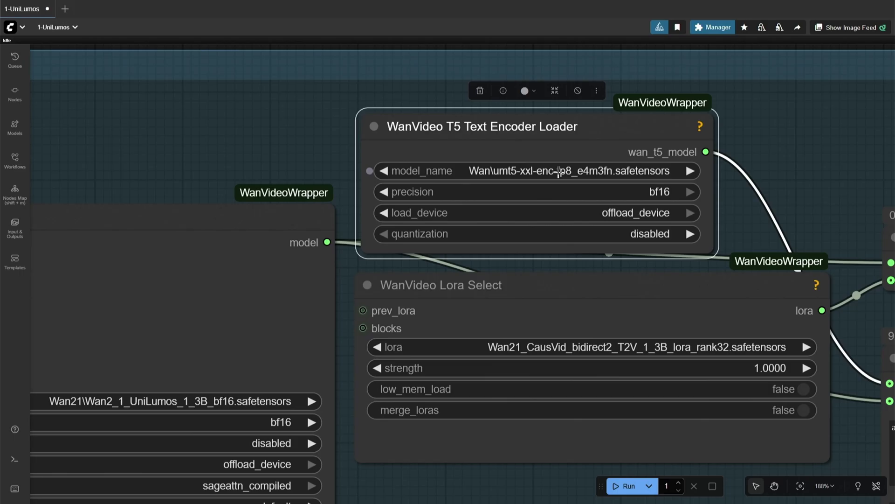
drag(177, 139, 706, 160)
scroll(277, 289, down, 2)
drag(277, 289, 618, 282)
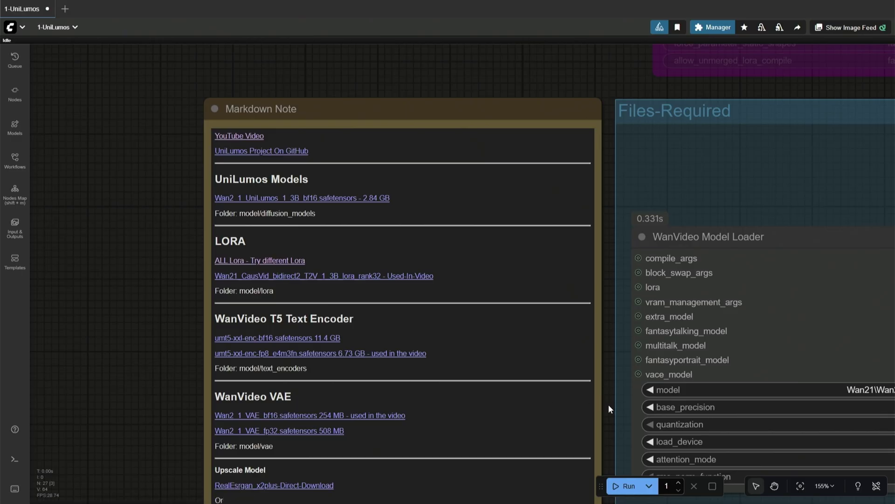
Step: Review the LoRA chosen in the WanVideo Lora Select node and the VAE links in the Markdown Note
drag(608, 404, 75, 339)
scroll(405, 382, down, 3)
scroll(536, 376, up, 3)
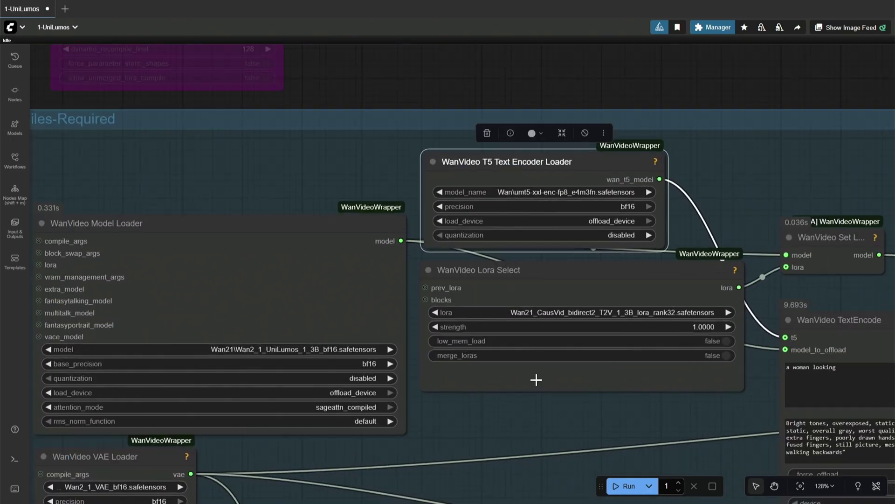
scroll(526, 301, up, 3)
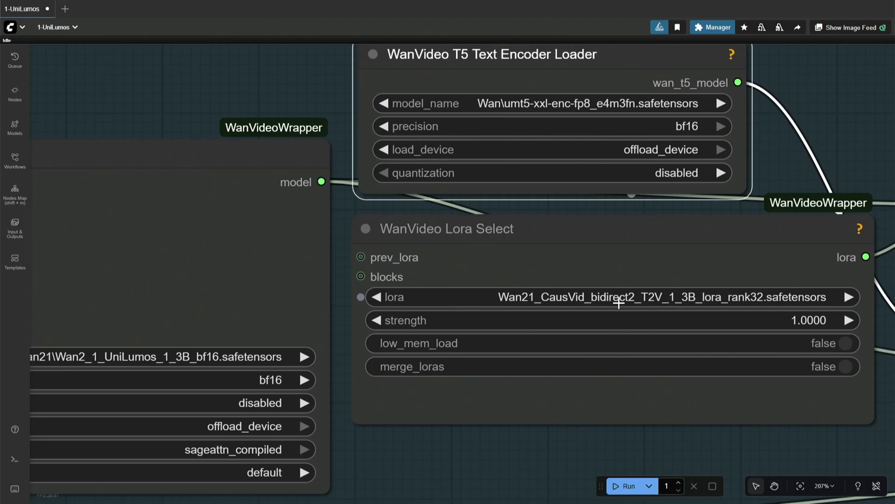
scroll(655, 303, down, 4)
drag(593, 392, 894, 363)
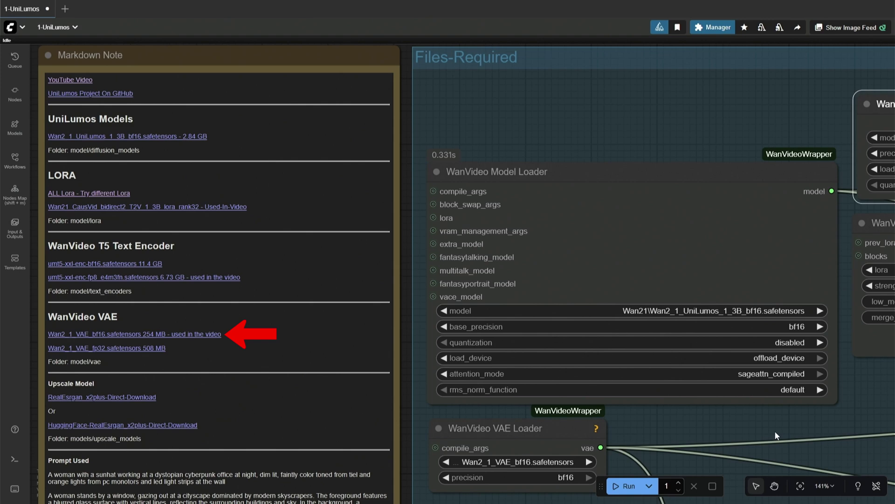
Step: Examine the Upload-Foreground group, including its Load Video, Resize Image v2 and background removal nodes
drag(775, 435, 394, 308)
scroll(395, 308, down, 4)
drag(395, 307, 134, 283)
scroll(133, 282, down, 5)
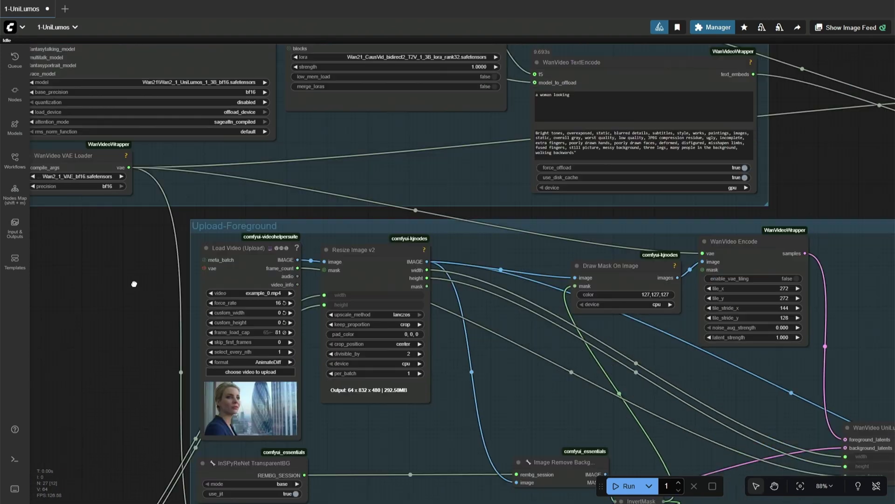
drag(337, 436, 375, 371)
scroll(375, 371, up, 5)
drag(356, 339, 400, 425)
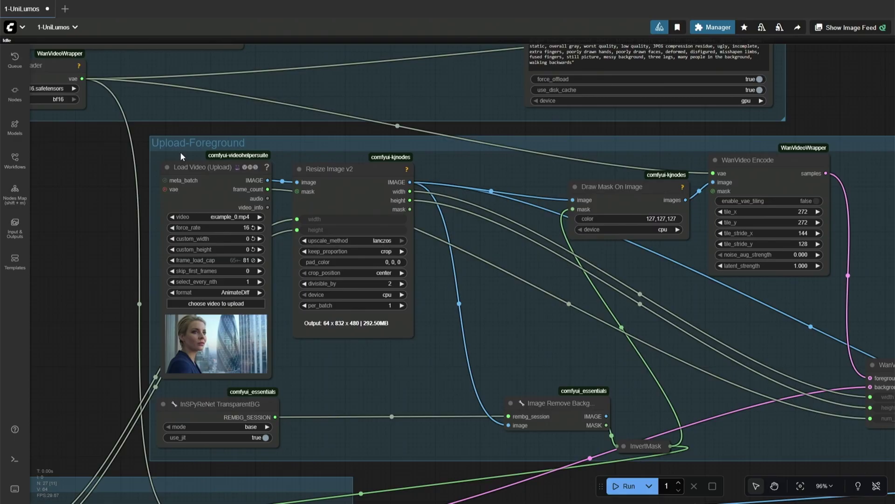
scroll(282, 380, up, 5)
mouse_move(197, 327)
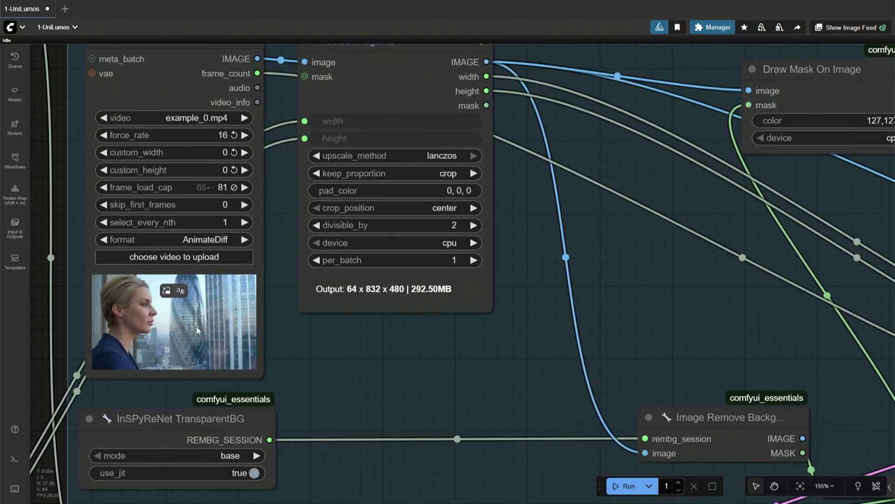
drag(438, 363, 444, 404)
scroll(444, 406, down, 3)
Step: Examine the Load Video and Resize Image v2 settings in the Upload-Background group and compare them with the foreground group
drag(429, 494, 684, 227)
drag(275, 482, 550, 352)
scroll(285, 335, up, 3)
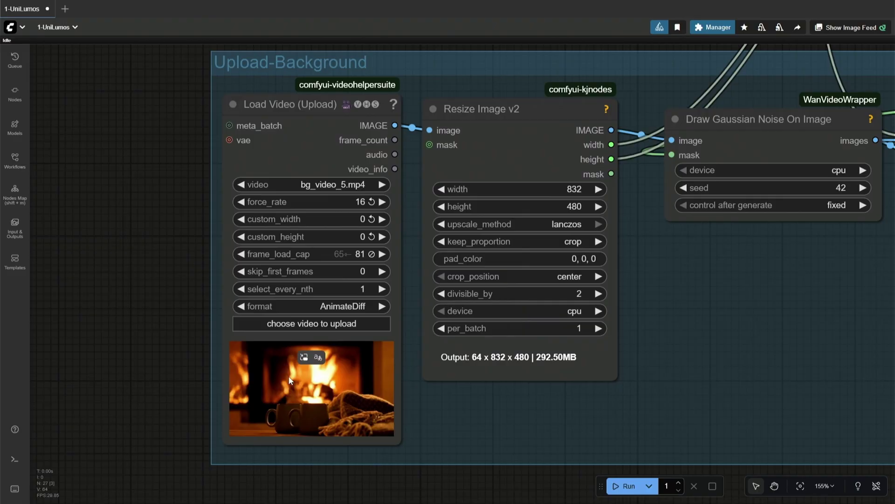
drag(175, 313, 89, 365)
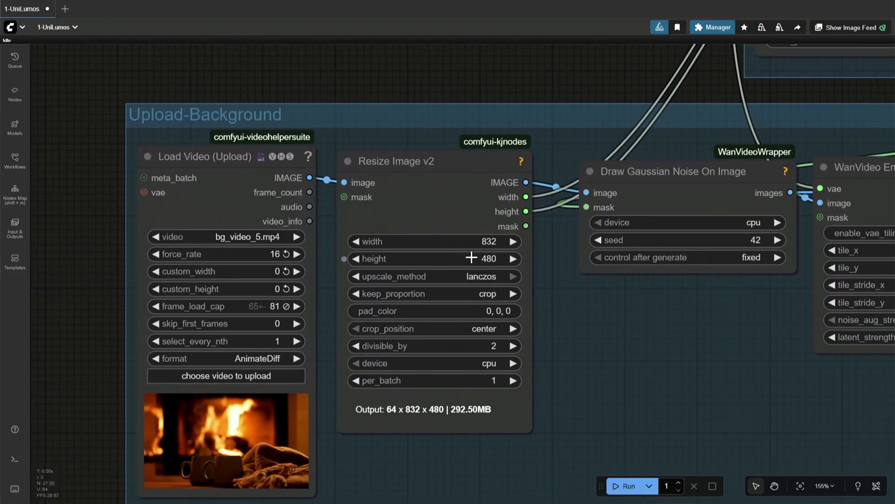
scroll(601, 352, down, 2)
drag(592, 182, 395, 355)
drag(459, 180, 251, 424)
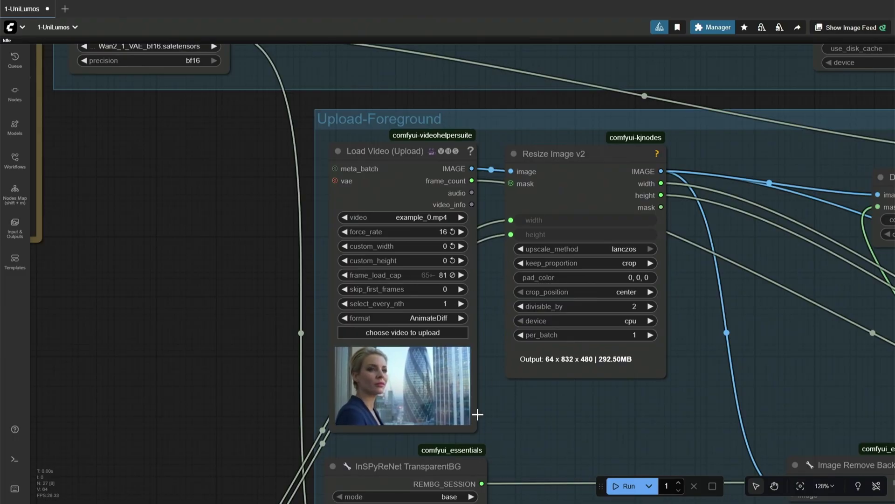
Step: Review the Upload-Foreground group and the Draw Gaussian Noise On Image and WanVideo Encode nodes in the Upload-Background group
scroll(518, 419, down, 2)
scroll(518, 419, left, 1)
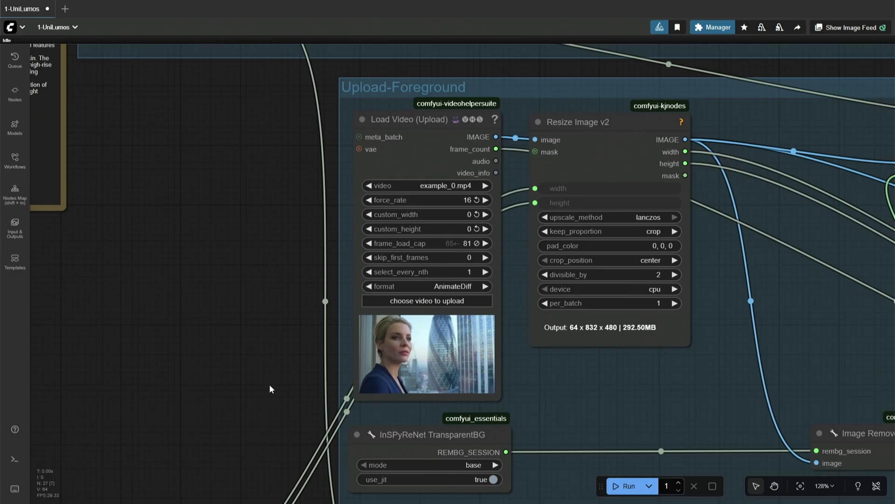
drag(270, 387, 293, 361)
scroll(292, 362, down, 10)
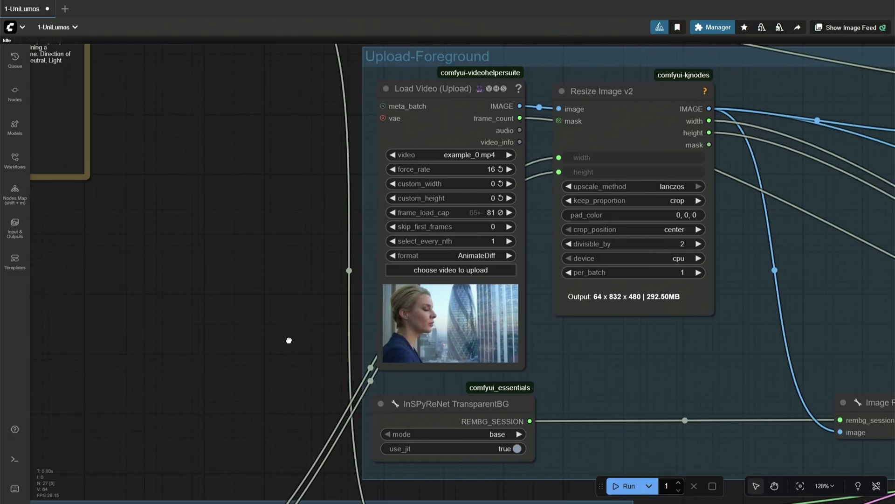
scroll(304, 233, left, 2)
scroll(251, 342, down, 10)
scroll(251, 343, left, 9)
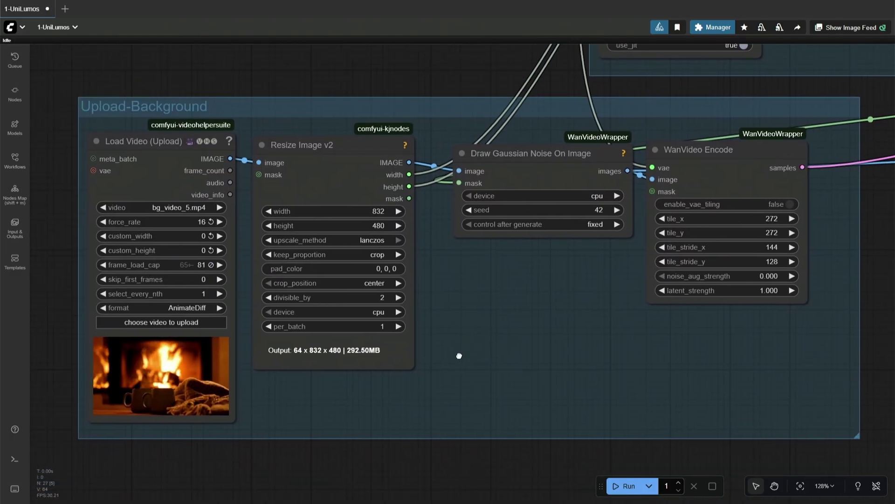
Step: Select the WanVideo VAE Loader and trace its links to the foreground and background WanVideo Encode nodes
drag(460, 356, 294, 479)
scroll(245, 406, down, 5)
mouse_move(260, 205)
mouse_down()
mouse_move(266, 358)
mouse_move(313, 374)
mouse_move(280, 284)
mouse_move(77, 366)
mouse_up()
scroll(265, 358, down, 1)
click(298, 148)
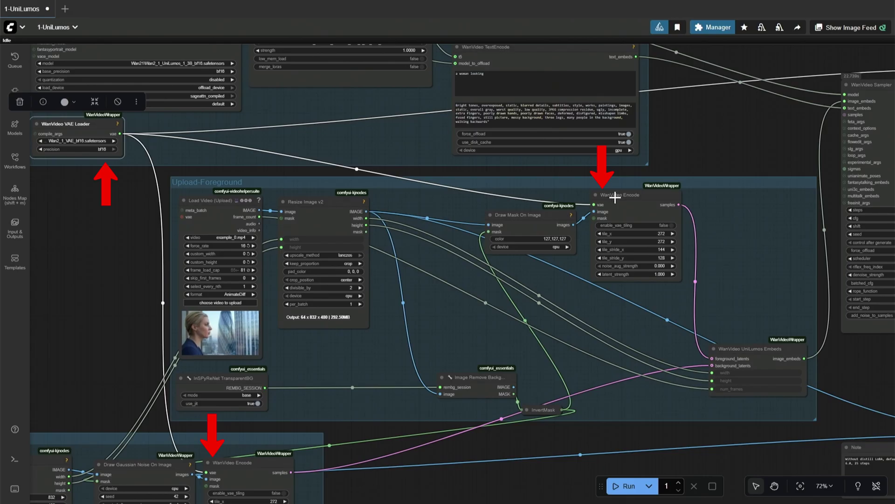
Step: Select the WanVideo UniLumos Embeds node and trace its image_embeds link into the WanVideo Sampler
drag(470, 447, 186, 462)
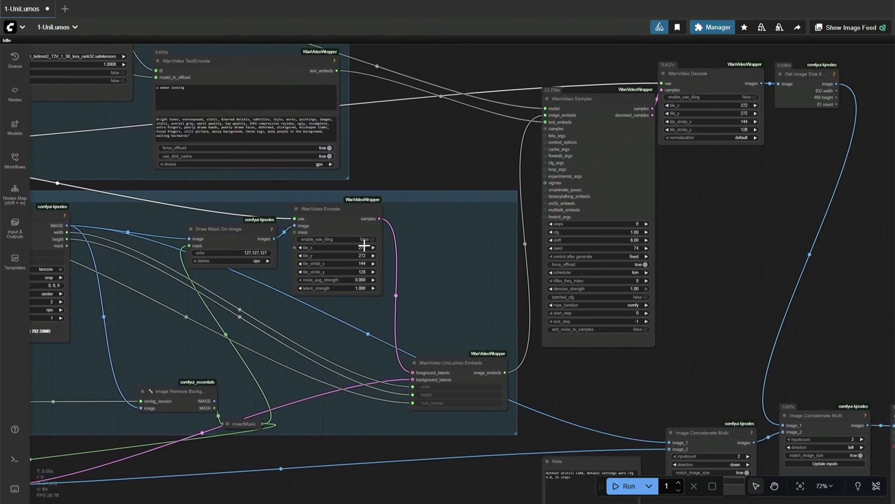
click(482, 364)
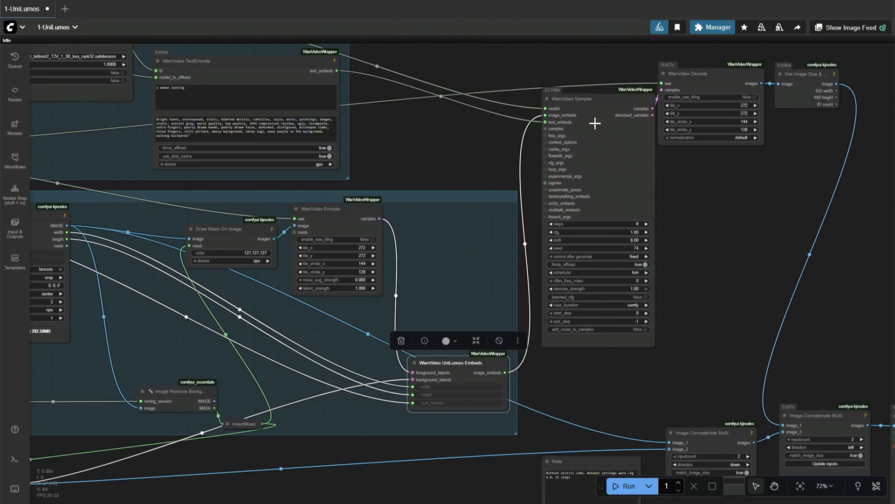
scroll(559, 119, up, 10)
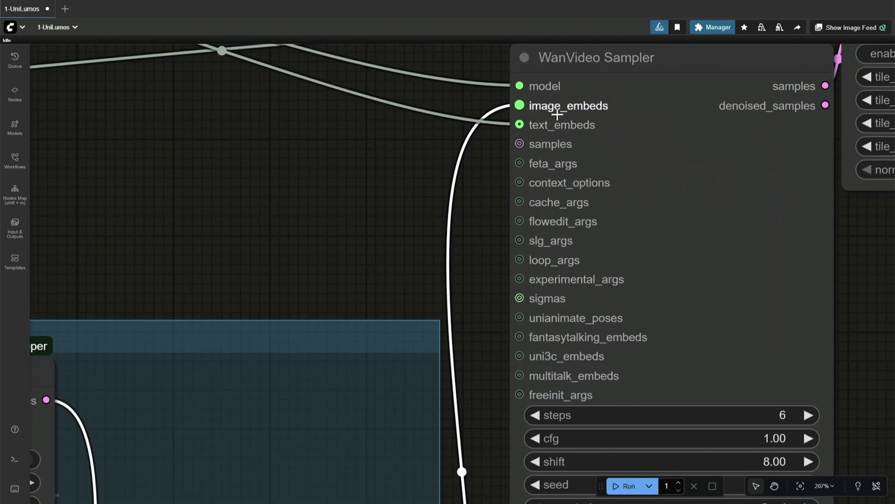
scroll(402, 208, down, 7)
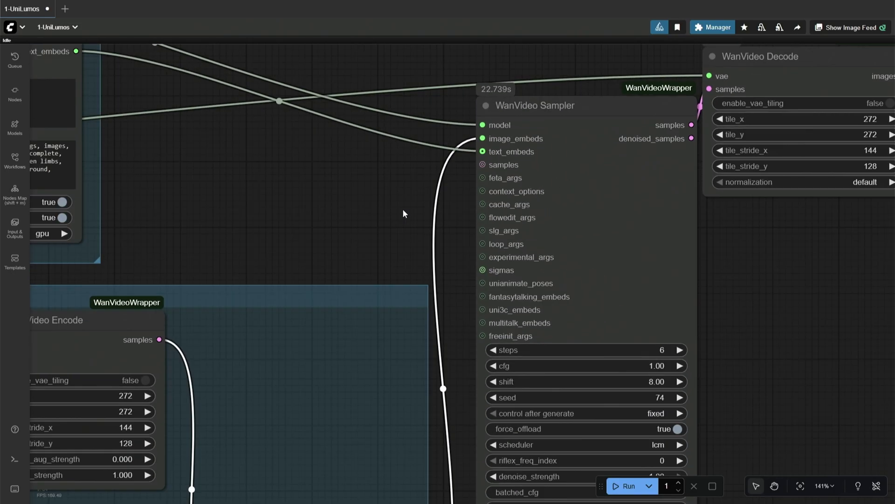
Step: Trace the text_embeds link from the WanVideo TextEncode node to the sampler and review its prompts
drag(402, 209, 650, 308)
scroll(651, 308, down, 2)
click(336, 205)
scroll(564, 297, up, 3)
scroll(565, 301, up, 2)
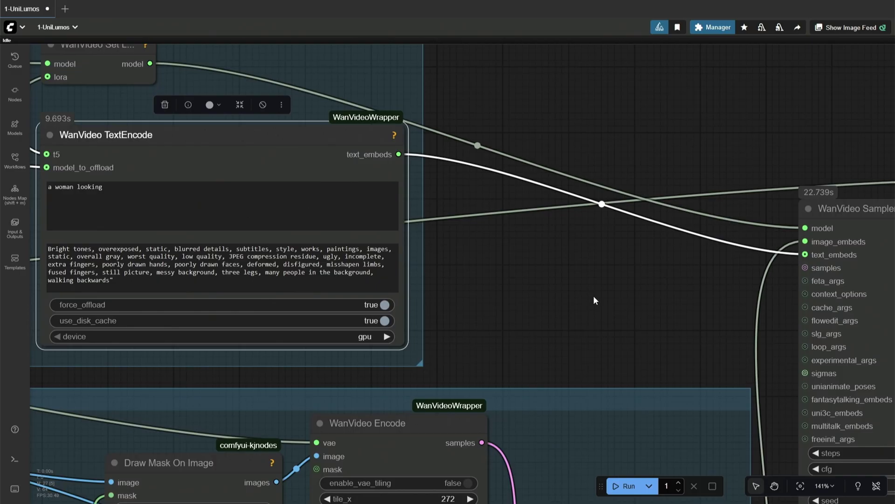
click(593, 295)
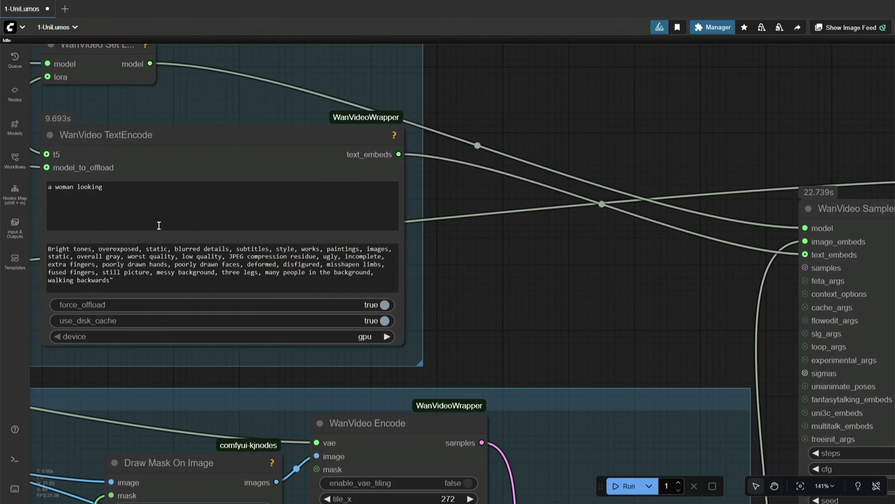
Step: Select the WanVideo Decode node and inspect its links to the WanVideo Sampler and the VAE
drag(505, 297, 250, 318)
scroll(317, 309, down, 6)
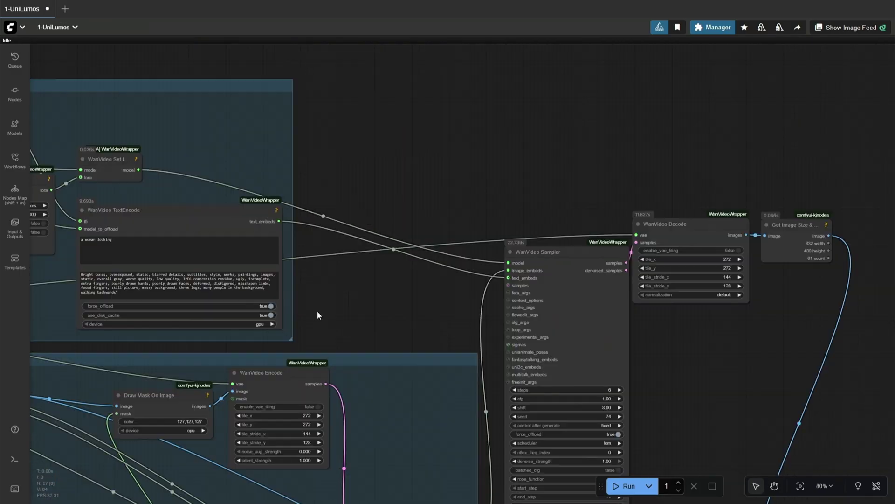
drag(429, 337, 307, 324)
scroll(523, 354, up, 2)
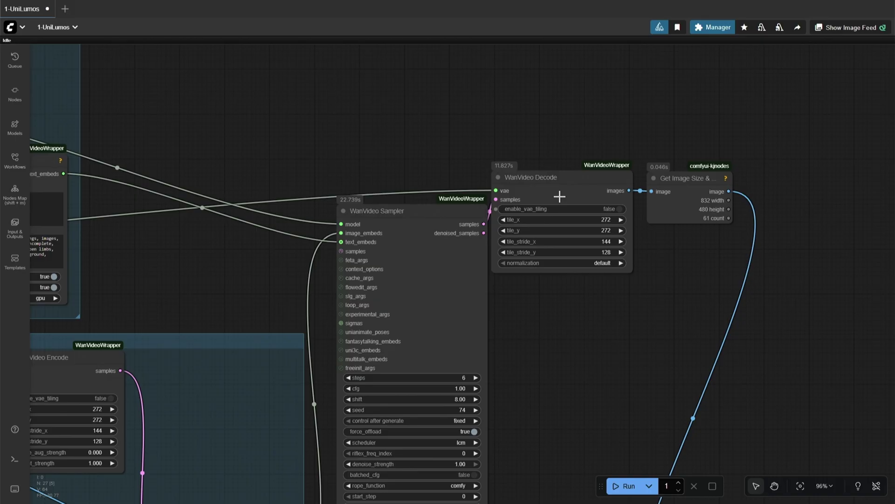
click(551, 175)
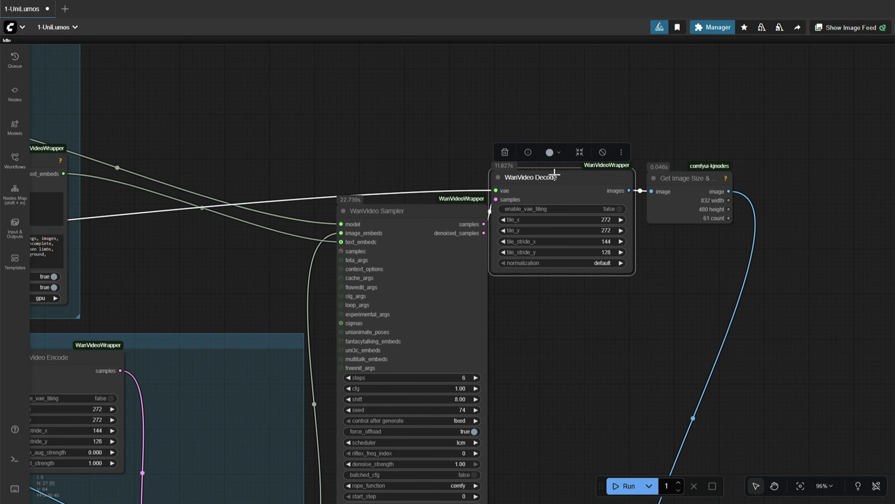
Step: Bypass the two Image Concatenate Multi nodes that feed the Video Combine node
drag(600, 352, 485, 104)
scroll(497, 221, down, 2)
drag(453, 274, 298, 149)
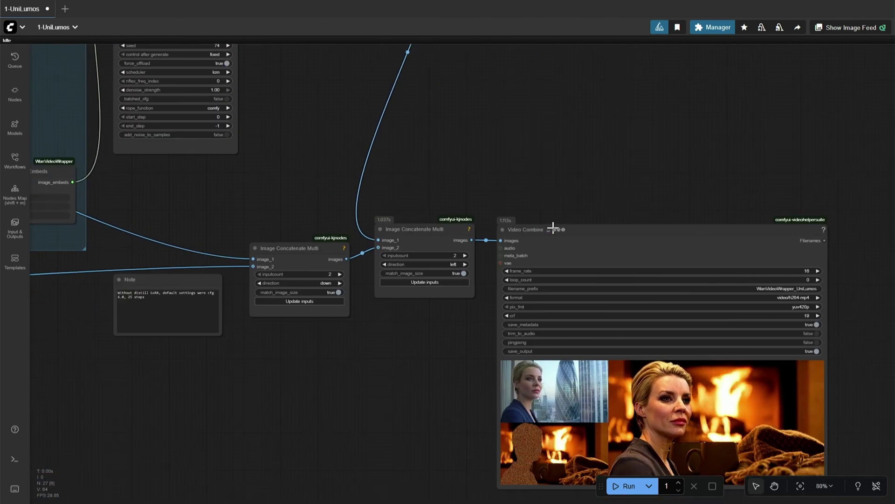
drag(263, 225, 430, 347)
click(400, 207)
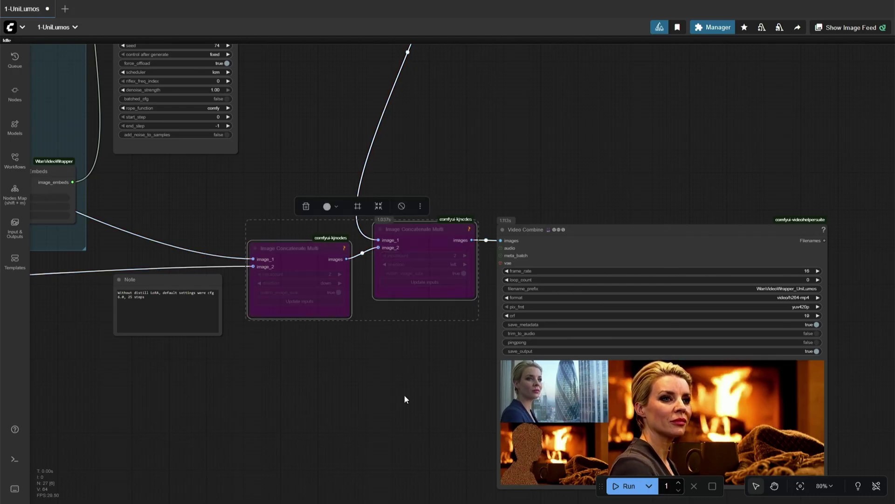
Step: Run the workflow with the concatenation nodes bypassed, and save the workflow after checking the Video Combine output
scroll(388, 405, down, 2)
drag(309, 198, 352, 198)
click(627, 487)
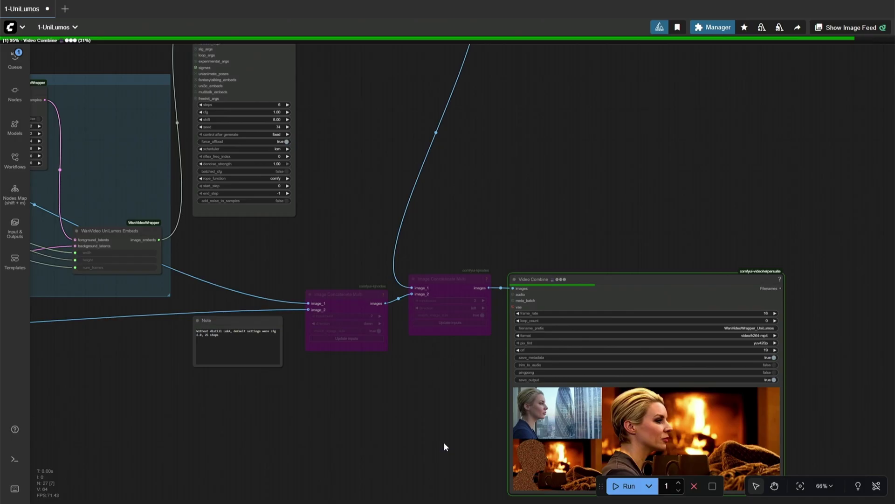
drag(443, 441, 406, 336)
scroll(558, 374, up, 3)
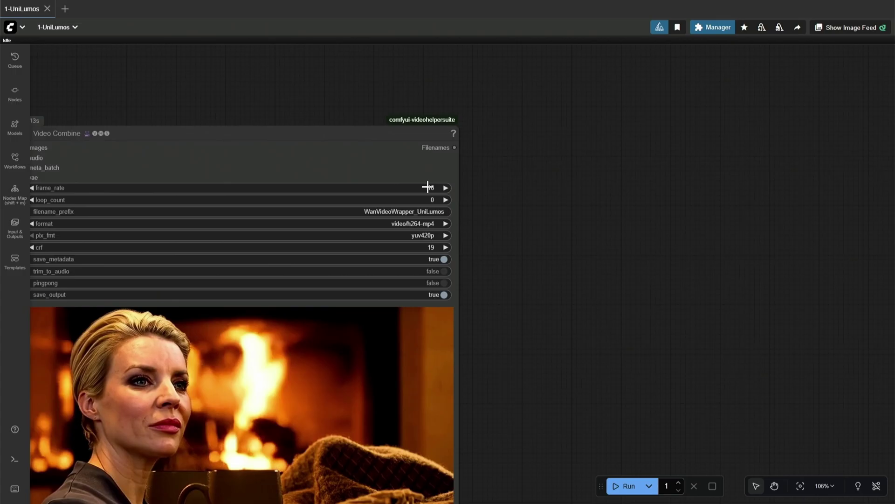
key(ctrl+s)
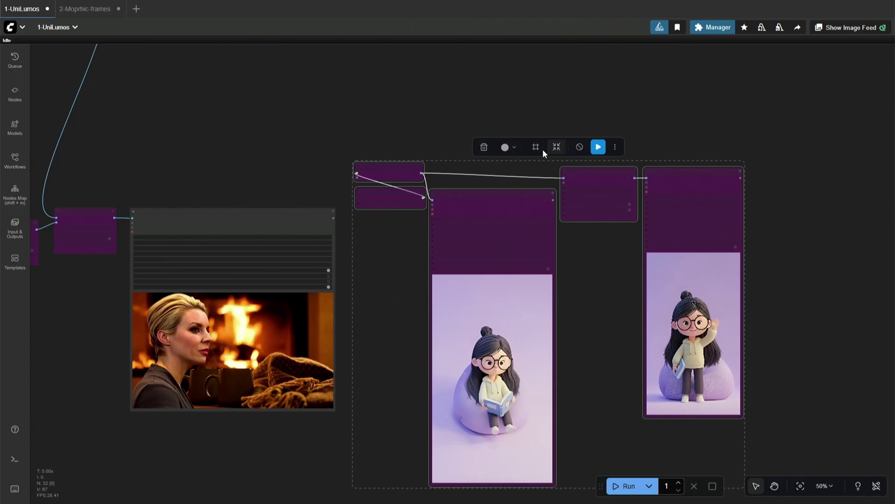
Step: Put the selected upscaling and interpolation nodes in a group titled Upscale
click(535, 148)
text(Upscale)
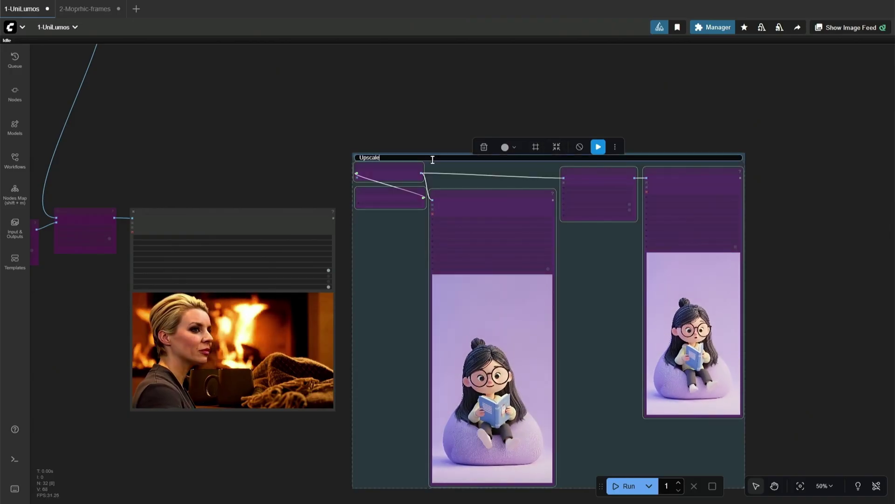
click(312, 177)
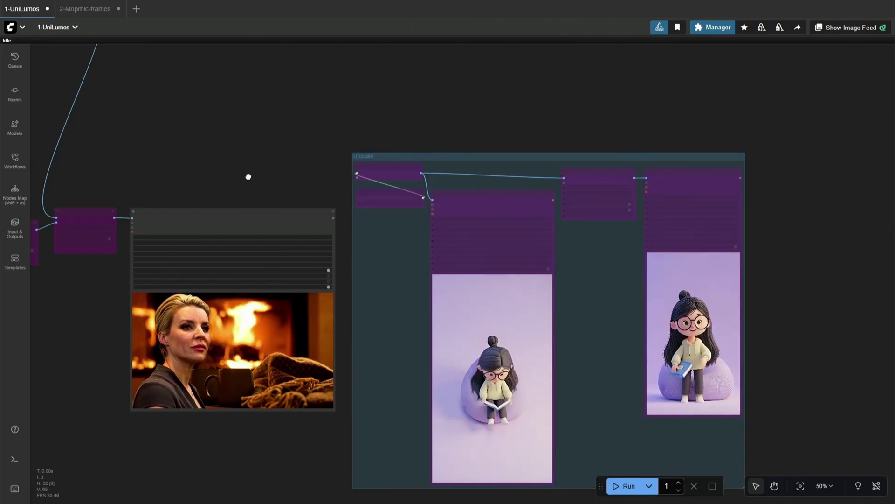
Step: Connect the Get Image Size node's image output to the image input of Upscale Image (using Model)
drag(248, 176, 302, 171)
scroll(190, 201, up, 4)
scroll(205, 102, down, 4)
drag(211, 105, 194, 261)
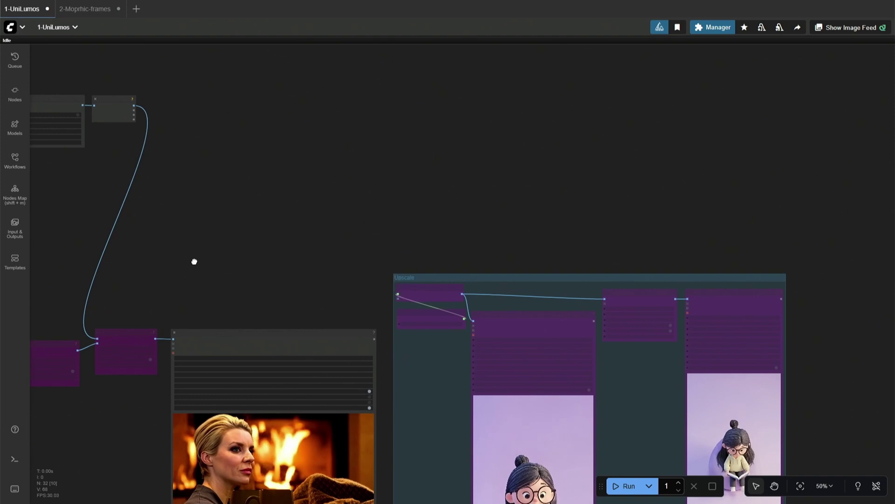
scroll(116, 153, up, 4)
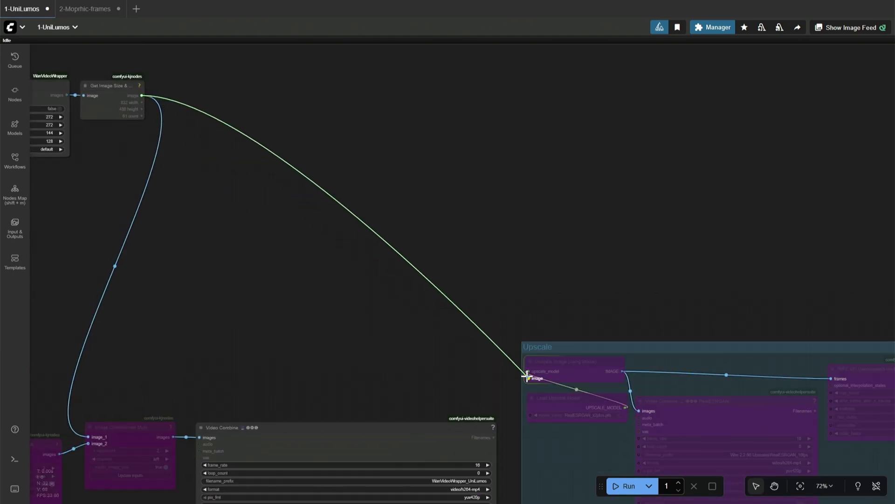
drag(527, 376, 527, 377)
Step: Remove the Get Image Size node, leaving WanVideo Decode's images linked directly to the concatenation and upscale nodes
drag(312, 325, 414, 321)
click(210, 78)
click(157, 61)
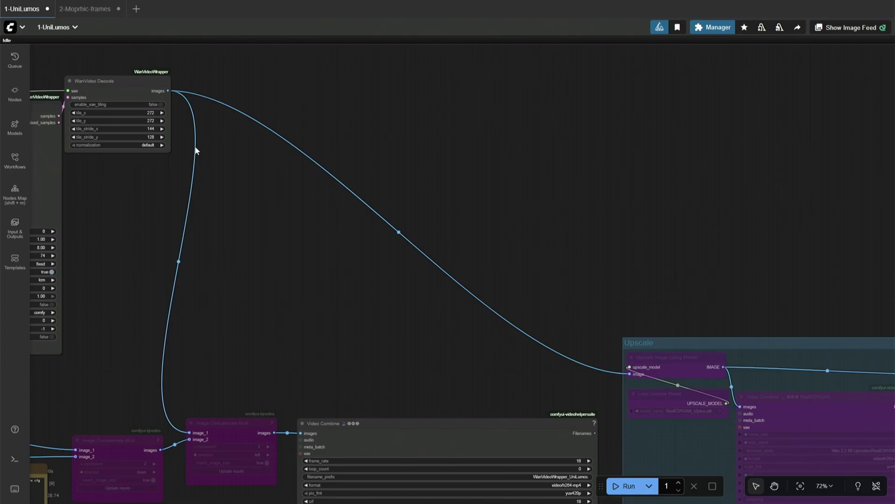
Step: Re-enable the bypassed Upscale Image (using Model) and Load Upscale Model nodes in the Upscale group
scroll(435, 395, down, 4)
drag(435, 395, 299, 190)
scroll(377, 185, up, 5)
drag(377, 185, 91, 165)
drag(218, 110, 124, 186)
key(ctrl+b)
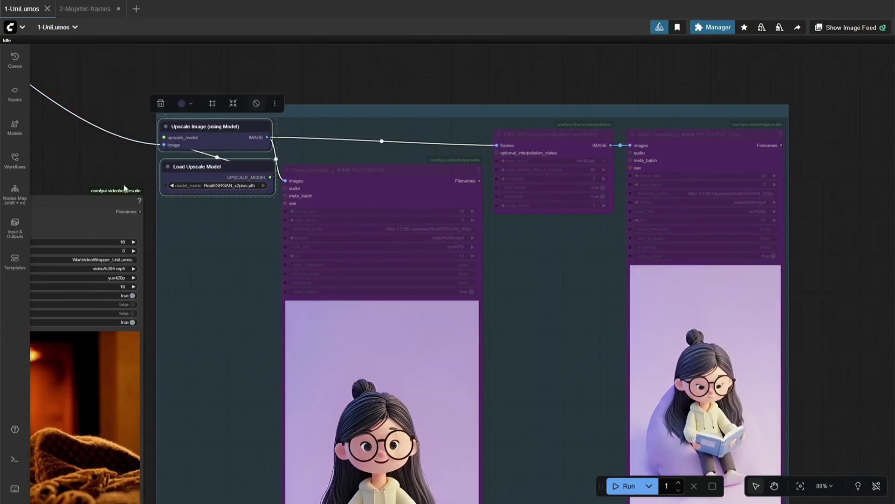
Step: Review the Upscale Model download links and target folder in the note against the Load Upscale Model node
click(218, 190)
scroll(219, 203, up, 4)
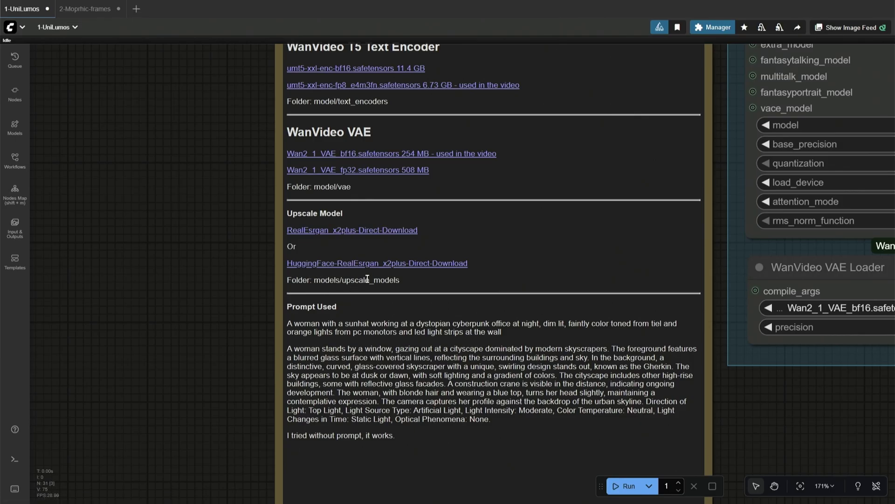
scroll(253, 319, down, 3)
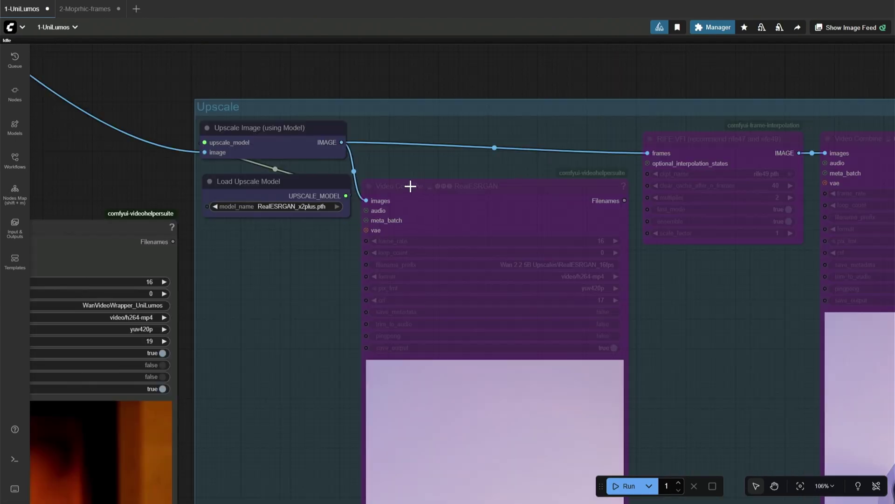
Step: Re-enable the RealESRGAN Video Combine node and check its frame rate and output settings
click(419, 191)
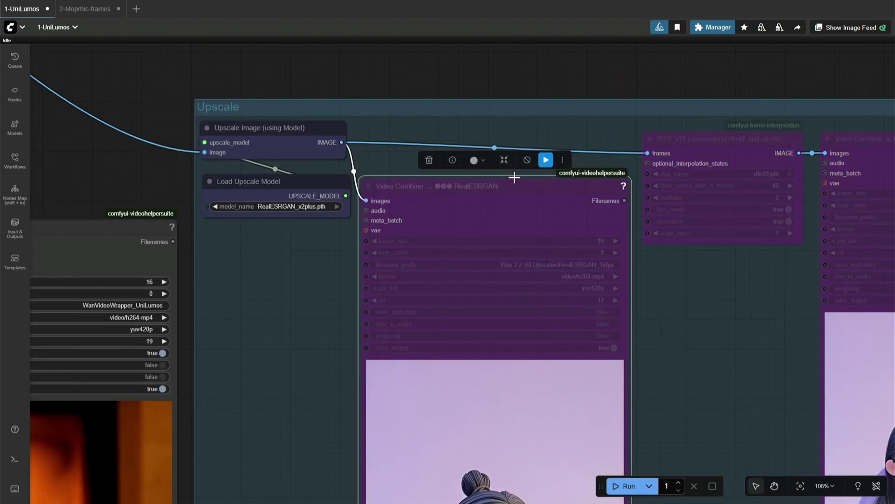
click(527, 160)
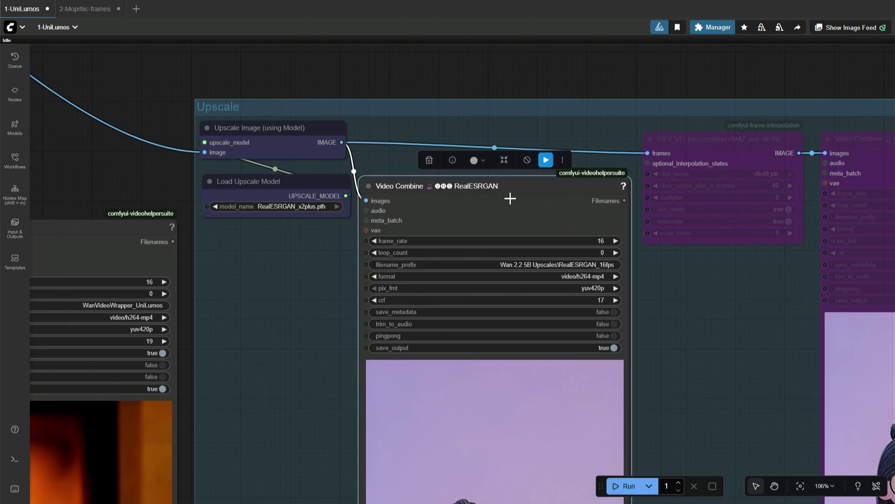
scroll(616, 247, up, 4)
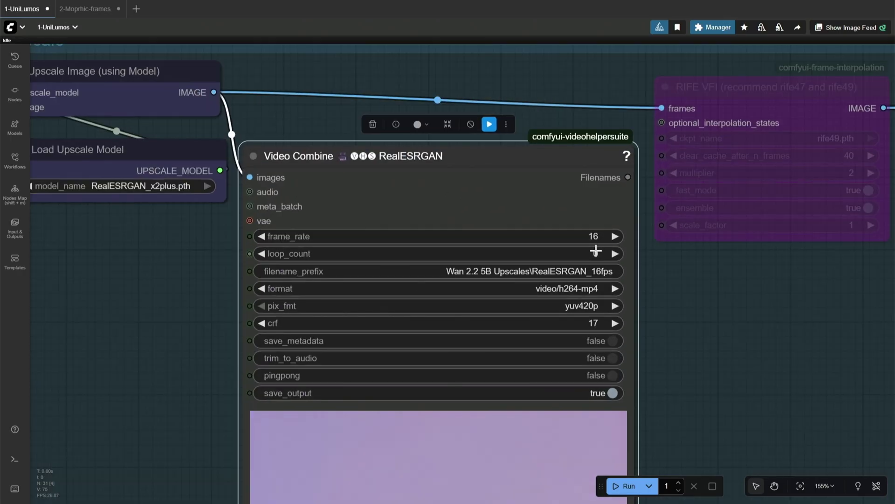
Step: Re-enable the RIFE VFI node and the HD OUTPUT 32fps Video Combine node
drag(640, 345, 298, 404)
drag(537, 123, 605, 157)
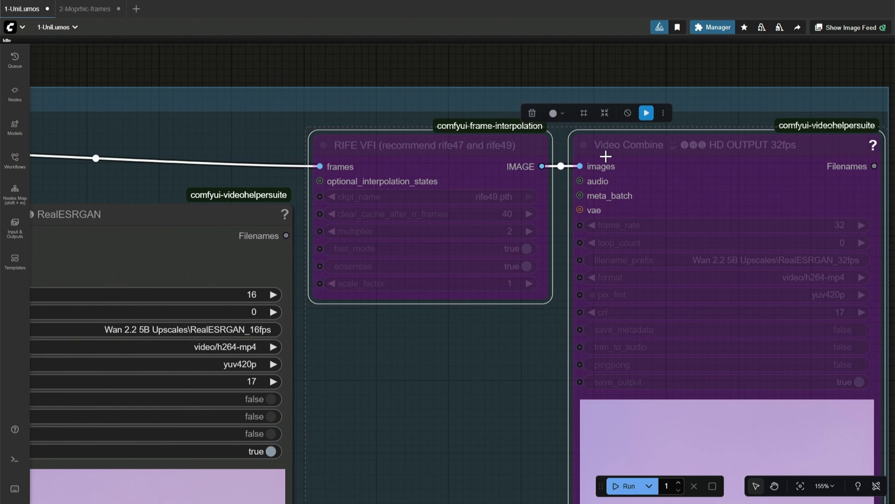
click(628, 113)
click(481, 368)
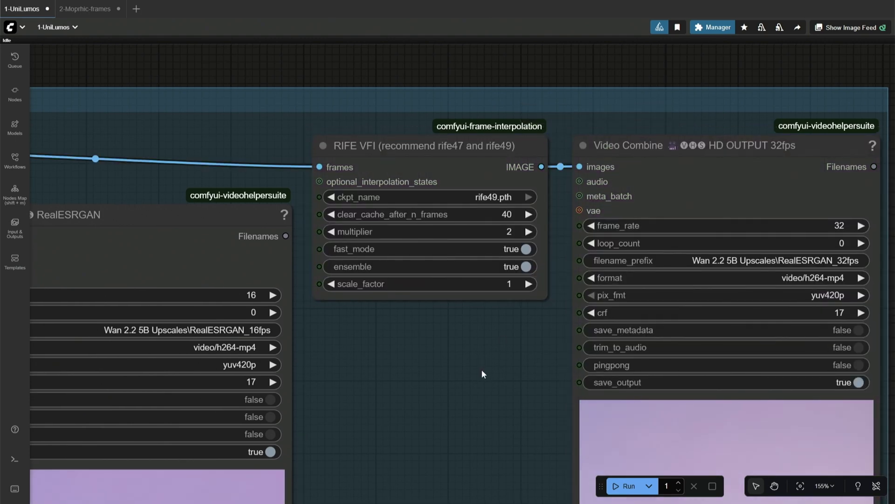
drag(481, 369, 236, 334)
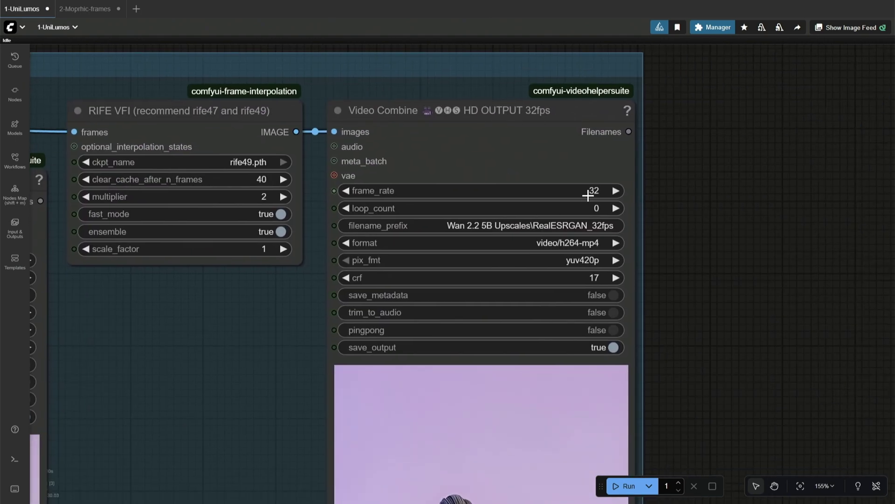
Step: Run the workflow with the Upscale group enabled and follow its progress through the upscaling nodes
scroll(262, 371, down, 3)
scroll(280, 406, down, 4)
drag(336, 421, 851, 273)
click(627, 485)
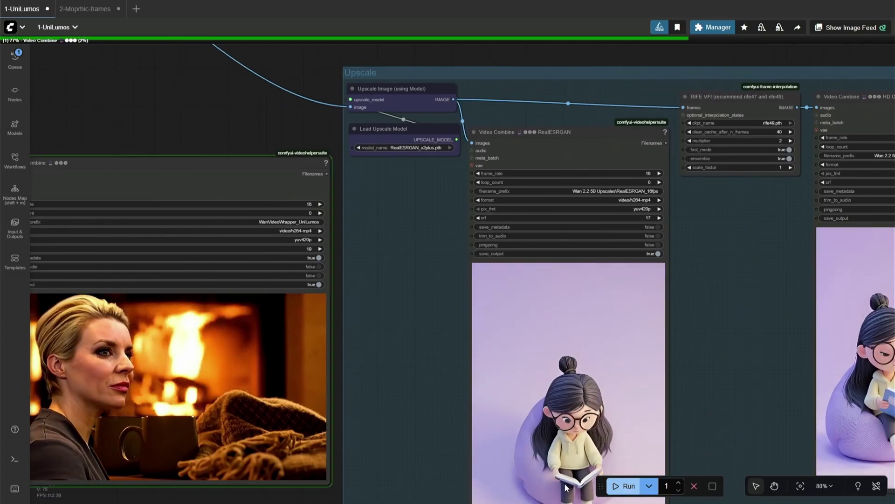
drag(399, 354, 421, 382)
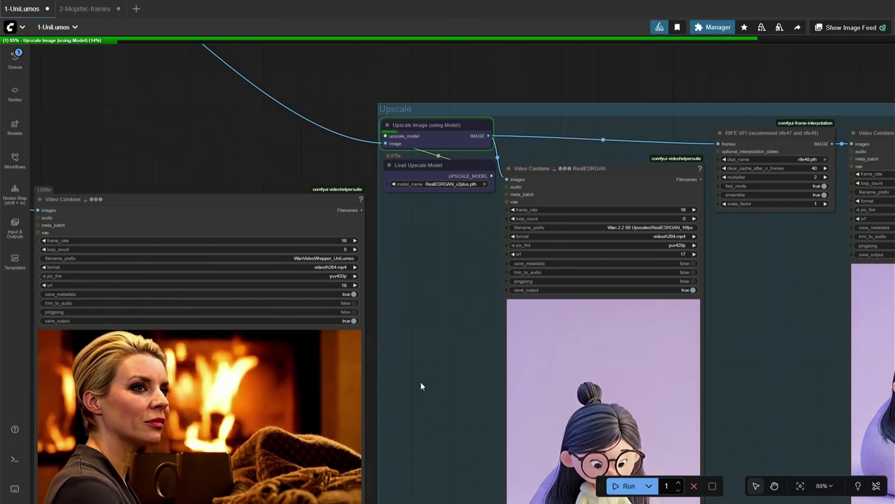
drag(241, 141, 438, 183)
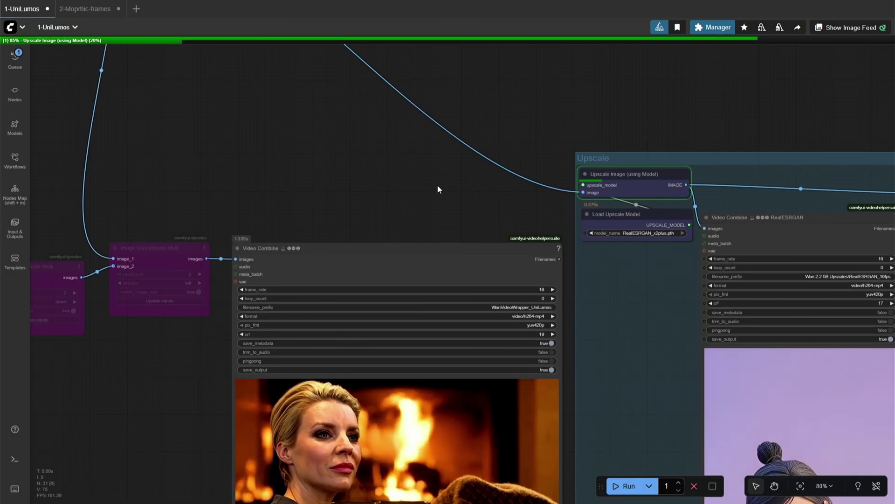
Step: Trace the decoded image link from the sampling nodes to the Upscale group while the workflow runs
scroll(437, 183, down, 3)
drag(308, 183, 470, 251)
scroll(471, 247, down, 2)
drag(435, 219, 666, 254)
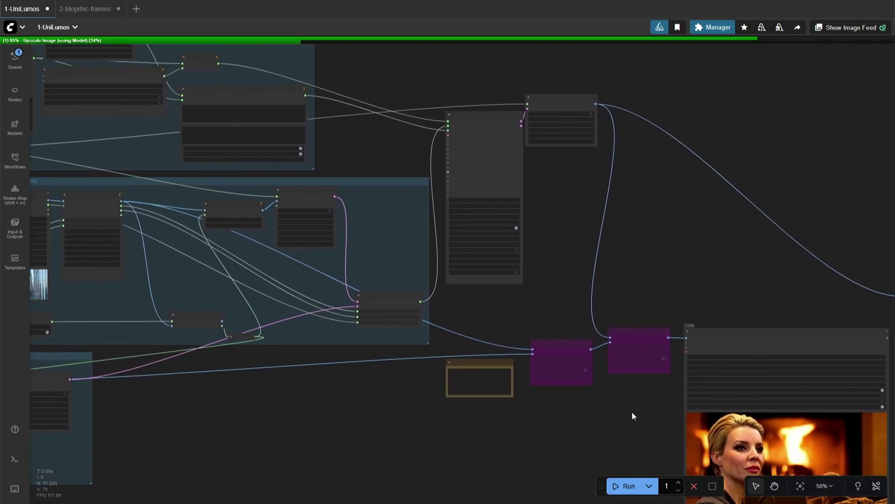
drag(631, 410, 94, 334)
scroll(306, 226, up, 2)
drag(308, 225, 211, 179)
scroll(211, 178, up, 2)
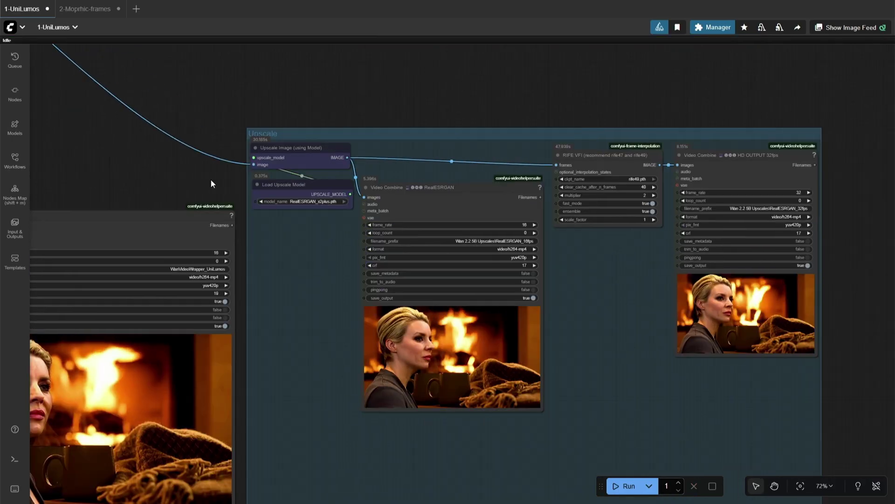
Step: Examine the RealESRGAN 16 fps video in close-up and compare it with the interpolated HD OUTPUT 32fps video
scroll(590, 341, up, 8)
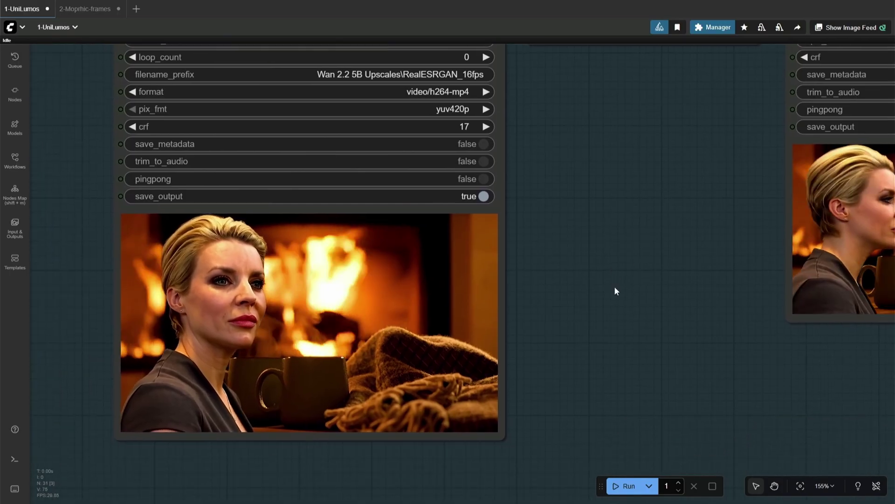
drag(635, 291, 181, 328)
scroll(308, 297, up, 4)
drag(305, 295, 278, 288)
scroll(278, 288, right, 5)
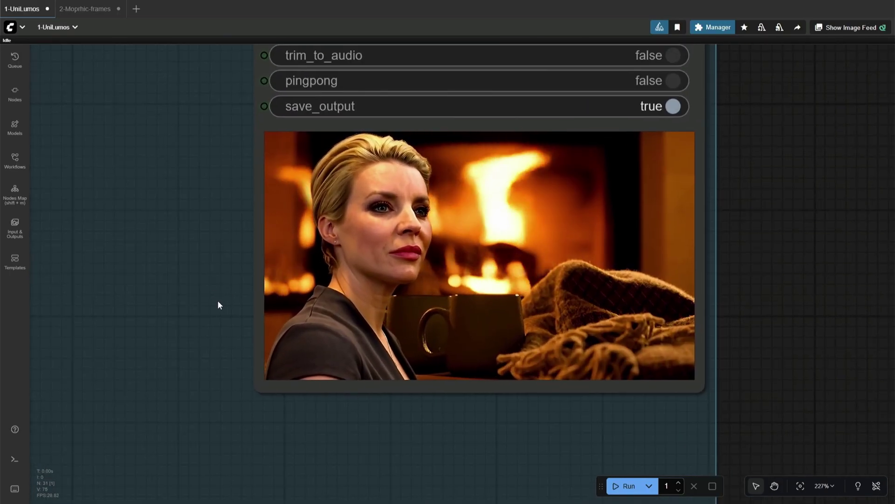
scroll(218, 300, down, 3)
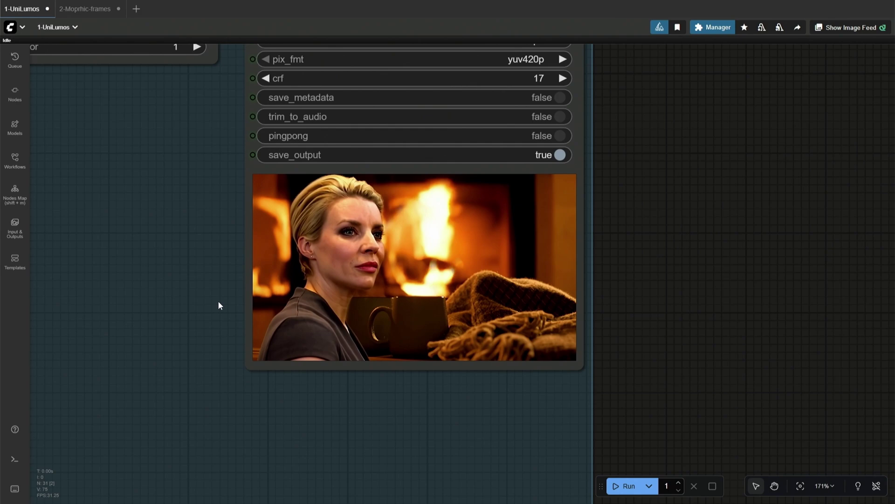
Step: Open the file chooser for the foreground video on the Load Video node in the Upload-Foreground group
scroll(217, 301, down, 4)
scroll(217, 300, down, 2)
drag(207, 312, 662, 416)
scroll(663, 416, down, 4)
drag(623, 197, 882, 235)
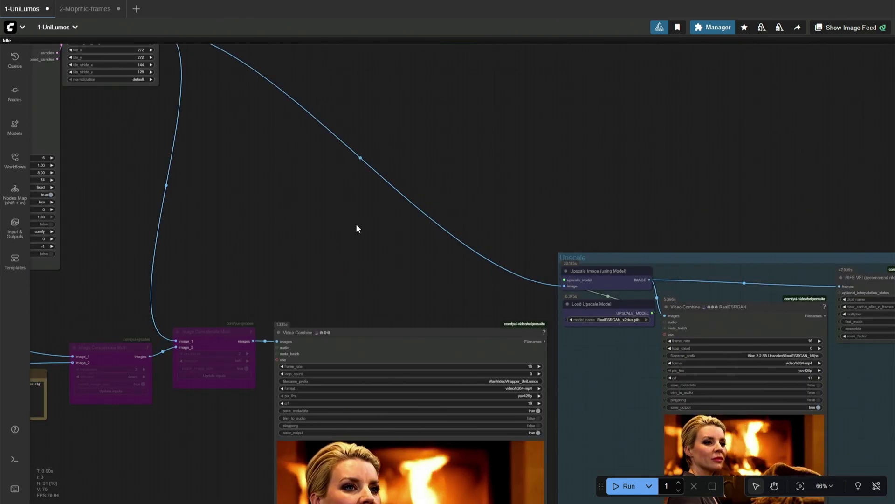
scroll(356, 223, down, 3)
drag(417, 268, 870, 333)
scroll(621, 316, left, 5)
scroll(346, 304, left, 7)
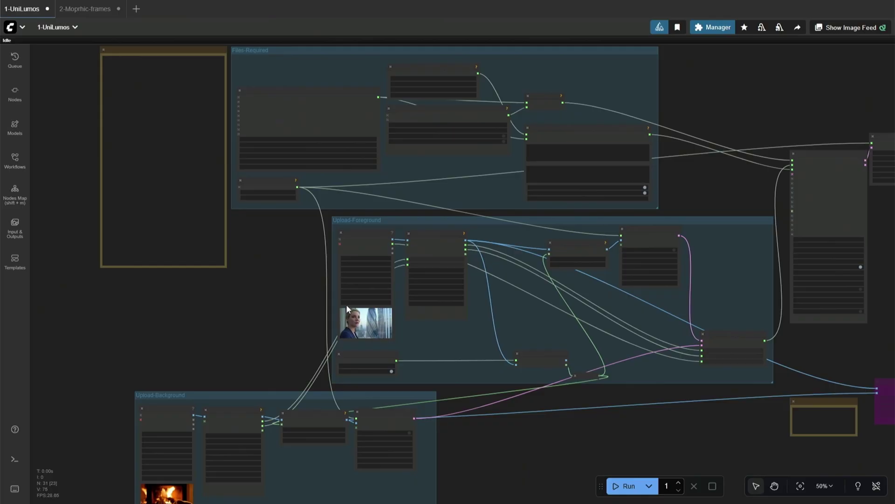
scroll(306, 311, up, 7)
scroll(291, 328, up, 3)
drag(278, 318, 149, 270)
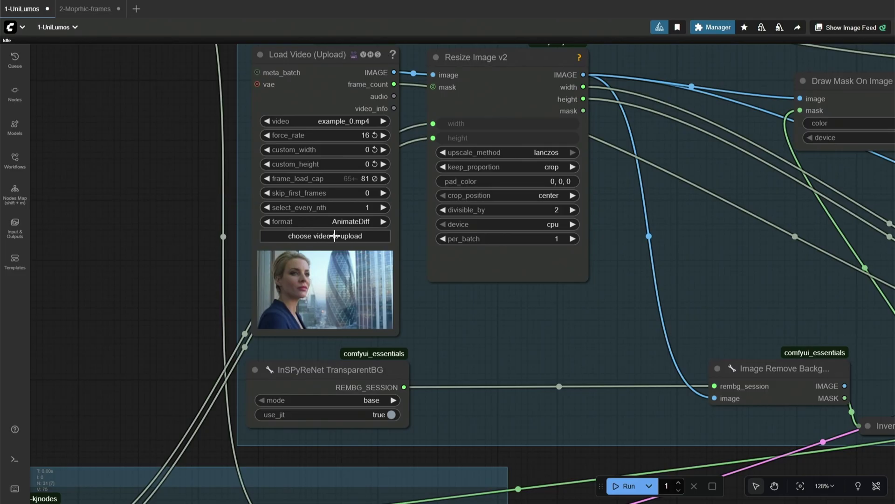
click(325, 236)
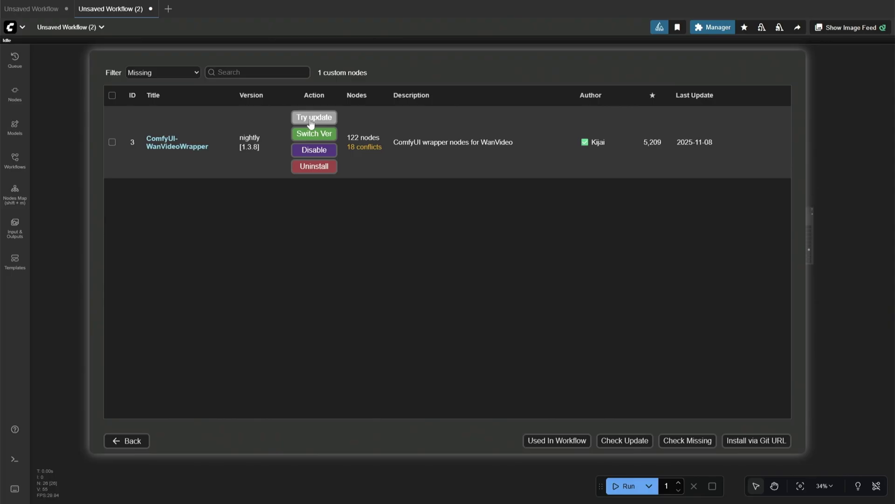
Step: Update the missing ComfyUI-WanVideoWrapper custom node pack and restart ComfyUI
click(311, 123)
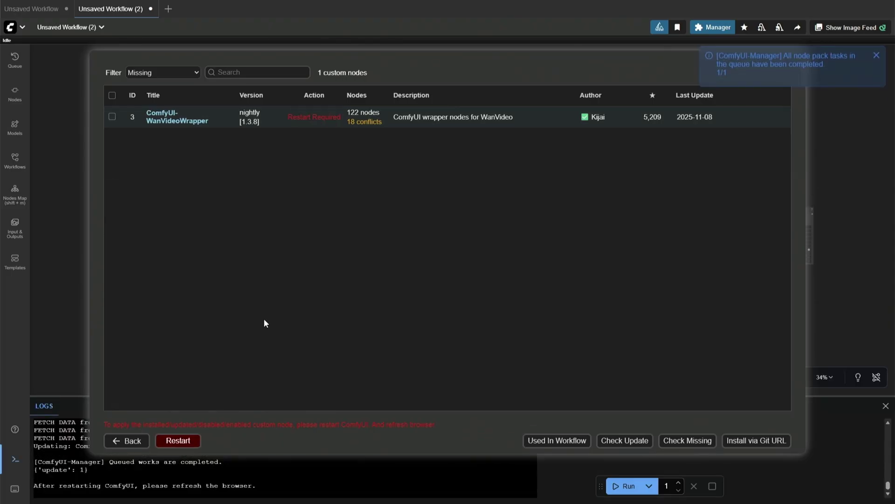
click(180, 441)
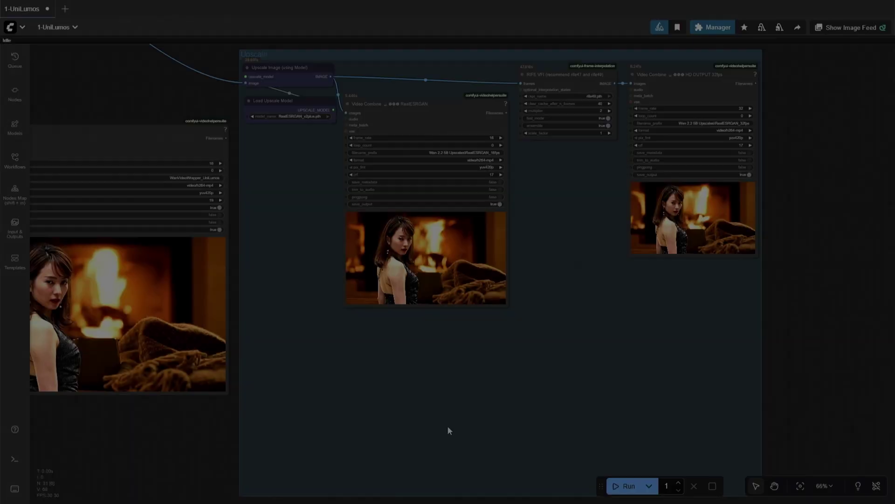
Step: Inspect the relit woman-by-the-fireplace videos in close-up, comparing the RealESRGAN output with the HD OUTPUT 32fps result
scroll(420, 373, up, 6)
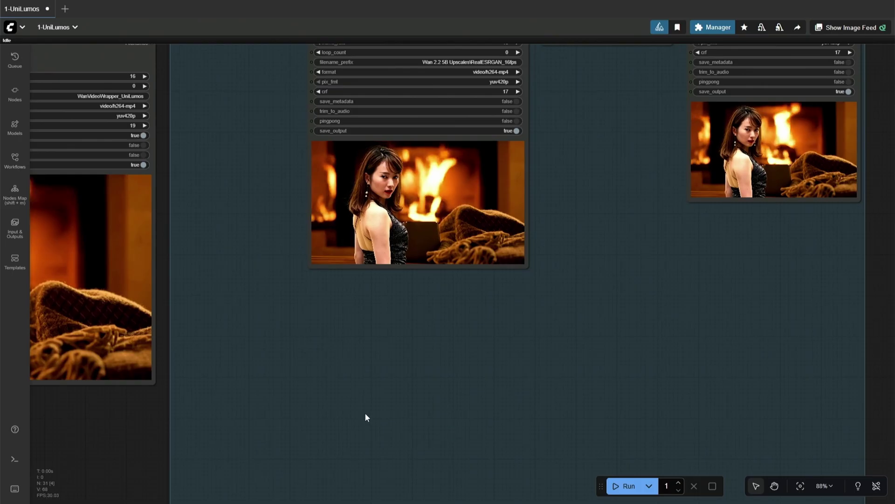
scroll(550, 443, up, 5)
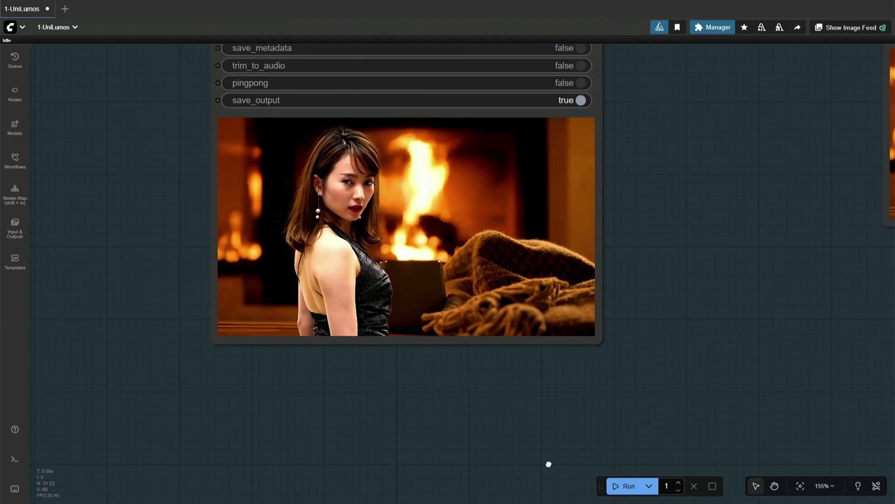
scroll(606, 373, up, 4)
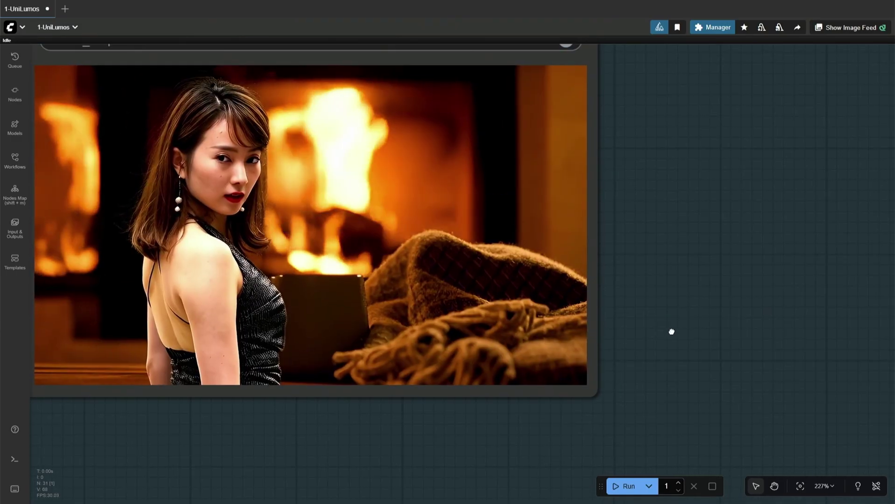
drag(672, 332, 716, 362)
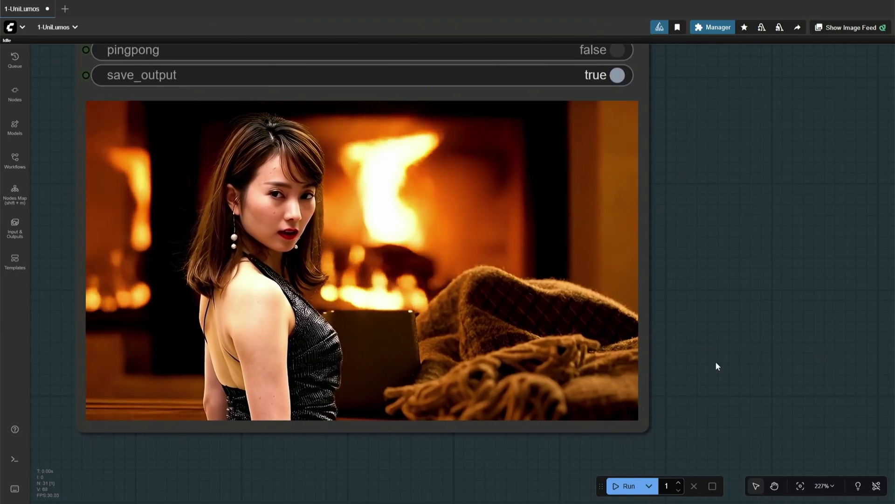
scroll(716, 365, down, 6)
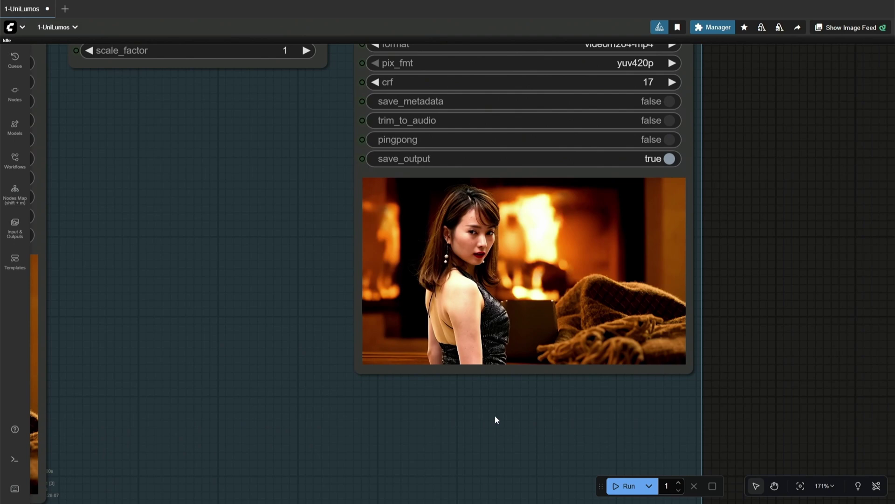
scroll(584, 390, up, 12)
scroll(793, 357, down, 3)
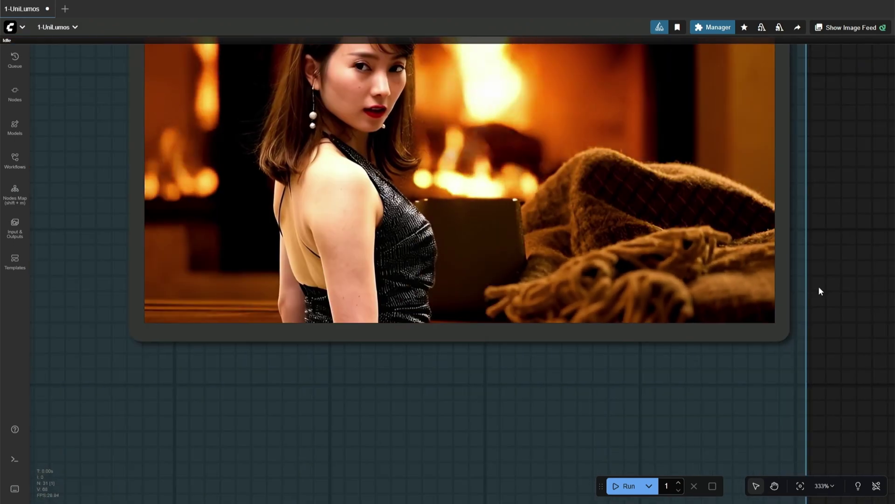
drag(819, 290, 796, 423)
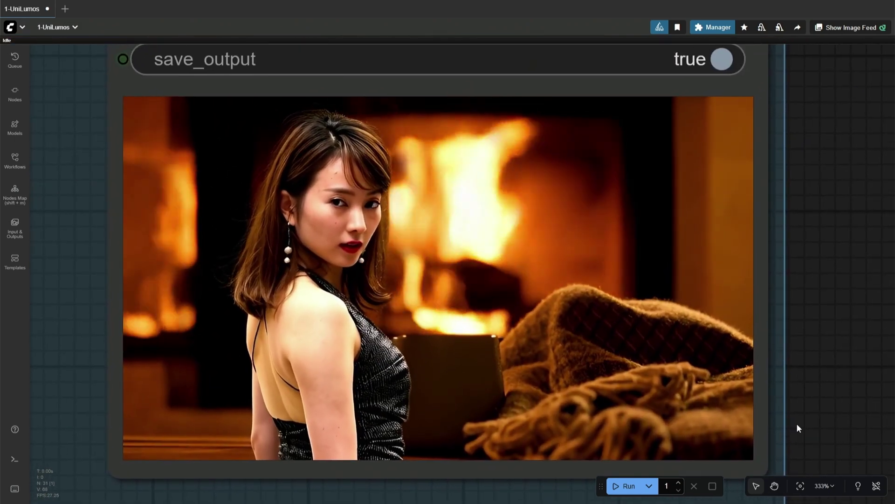
scroll(796, 423, down, 1)
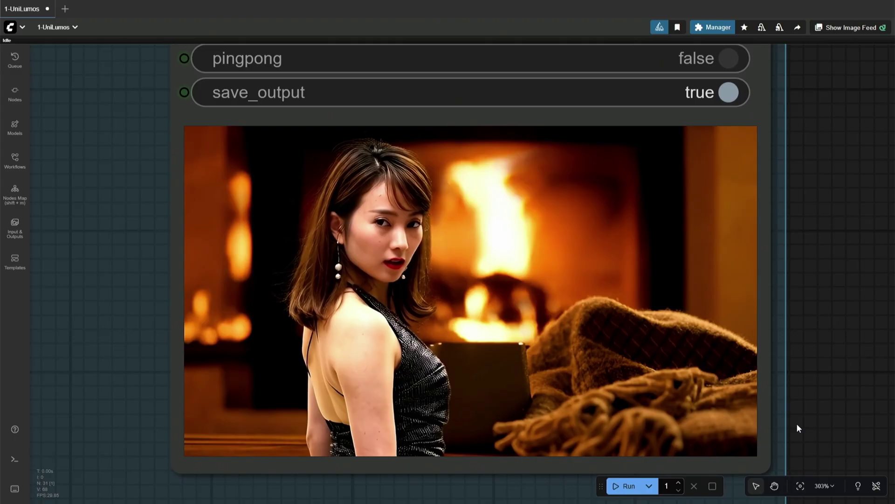